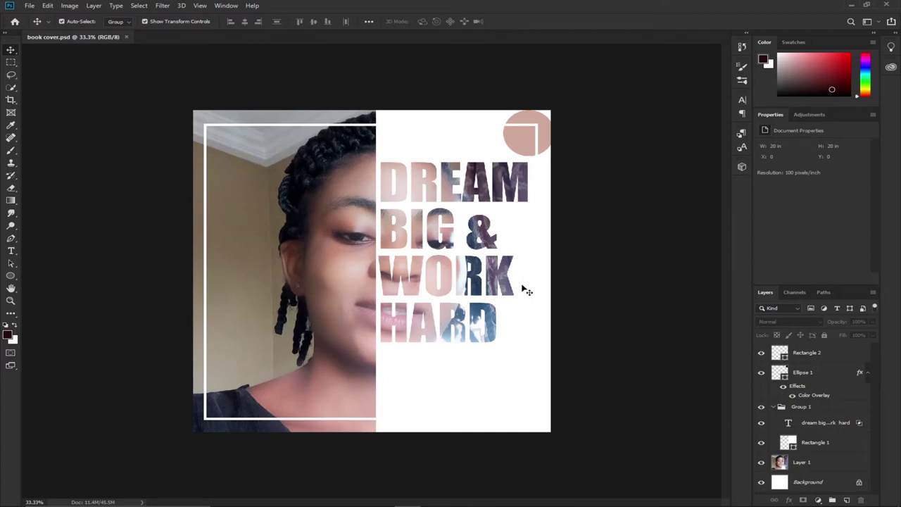
- Create a new print document 20 by 20 inches at a resolution of 150 pixels/inch
left_click(31, 9)
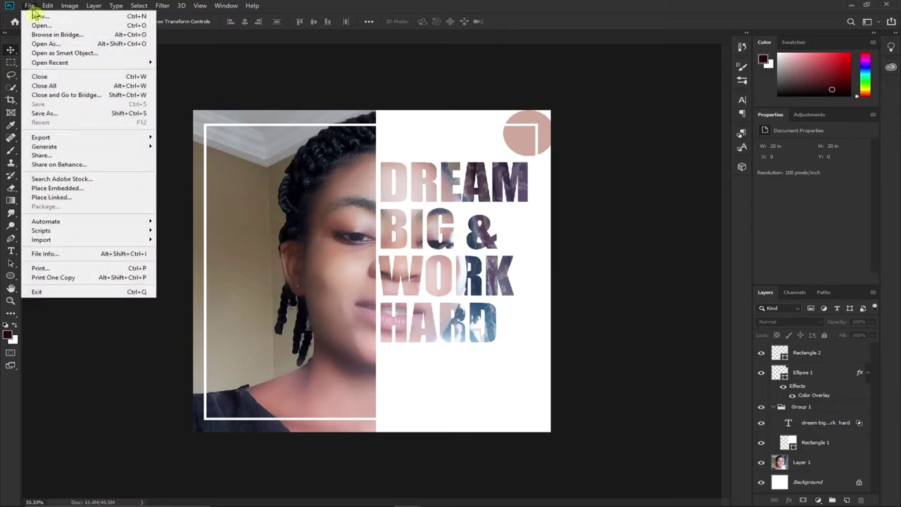
left_click(42, 24)
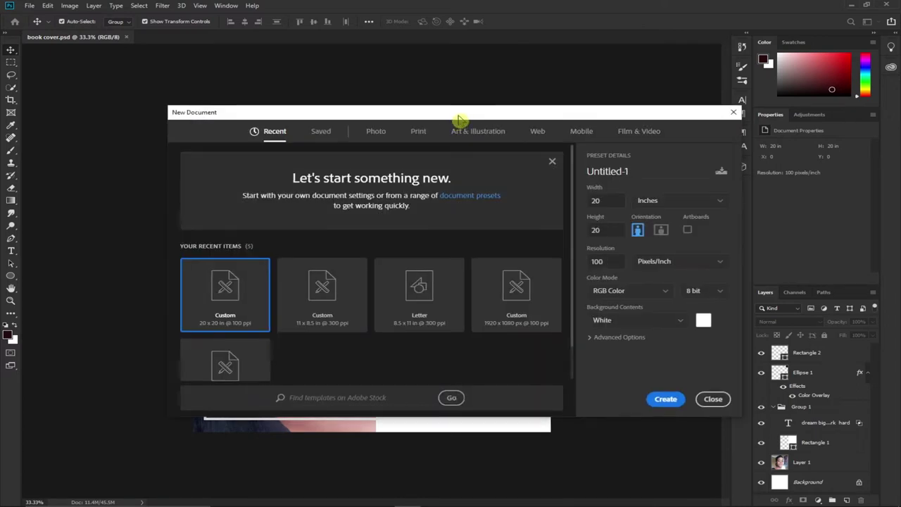
left_click(404, 120)
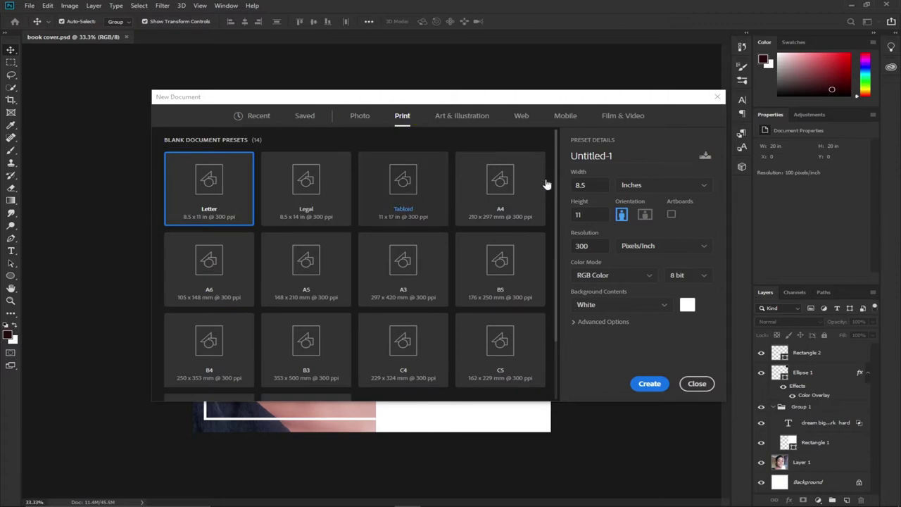
left_click(635, 190)
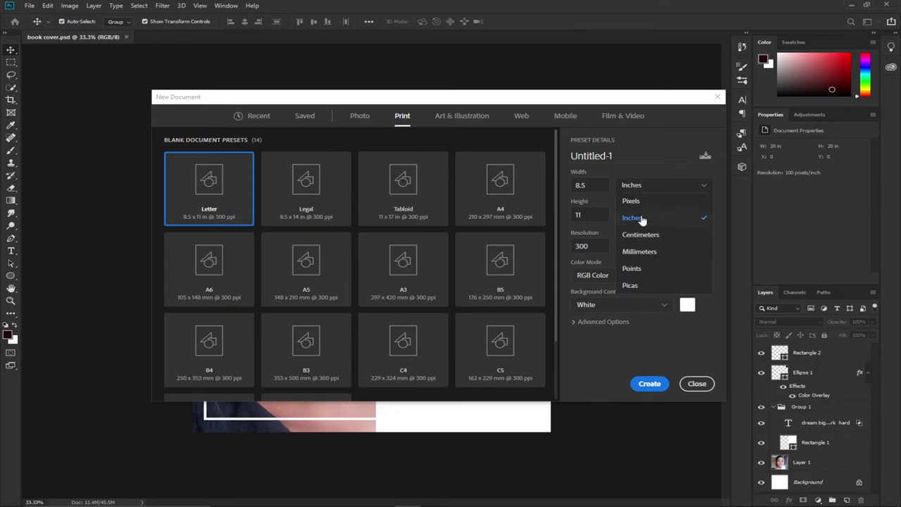
left_click(639, 219)
double_click(579, 185)
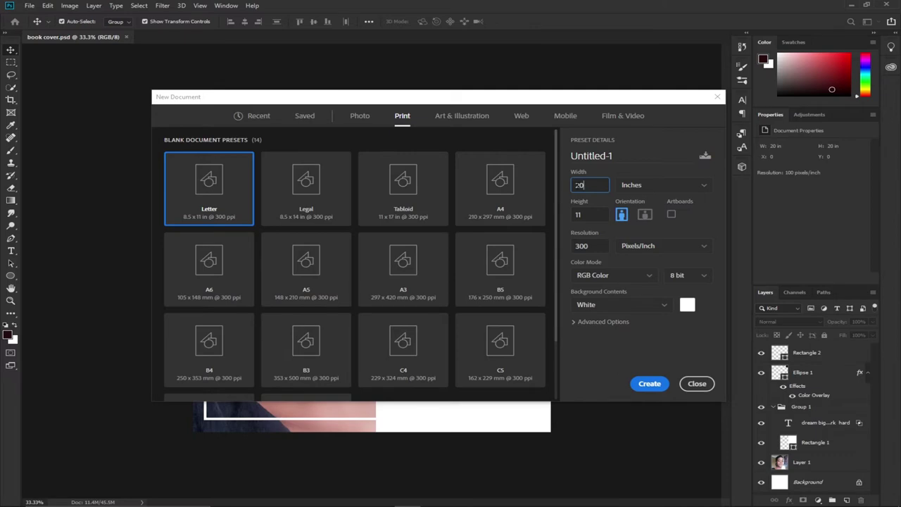
left_click(585, 219)
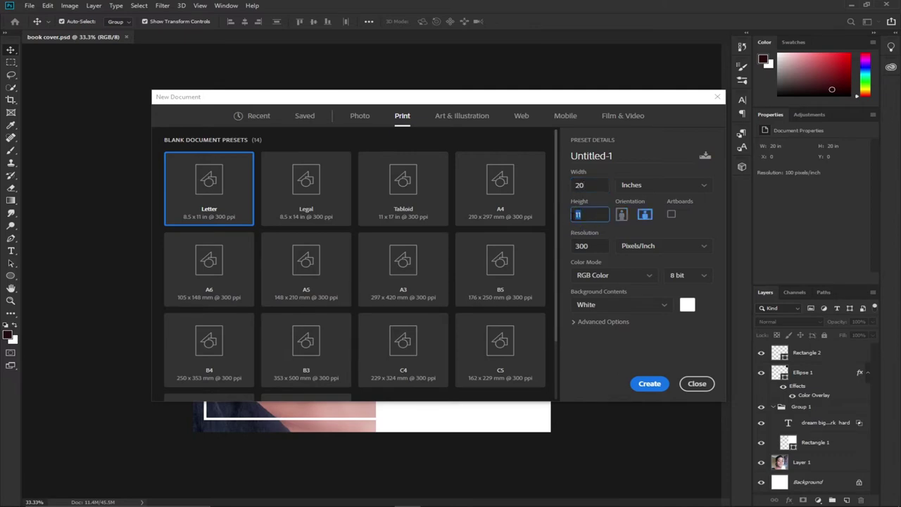
left_click(583, 247)
type("150")
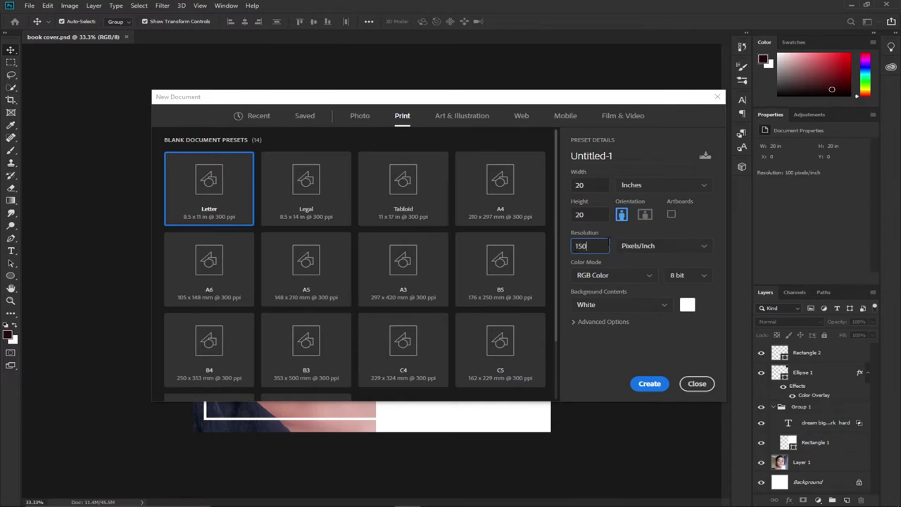
left_click(649, 384)
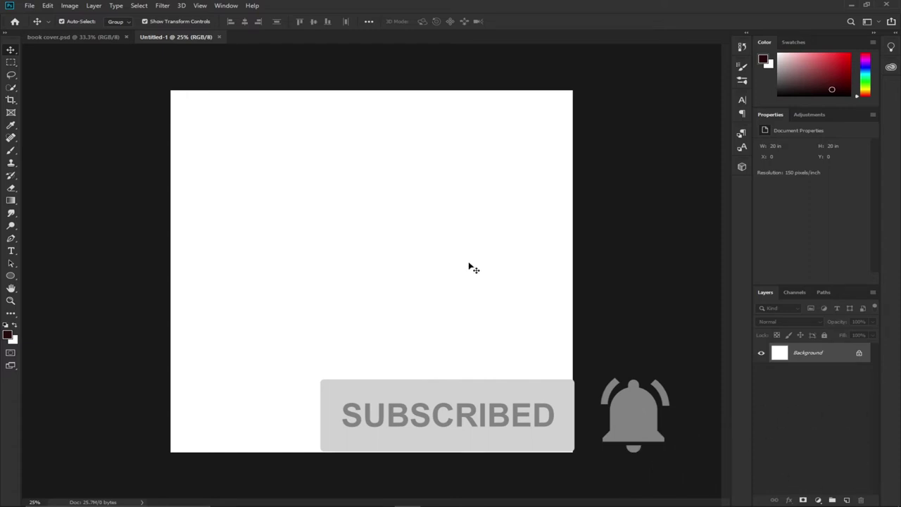
- Open the woman's portrait photo from the dangme west folder as a separate document
left_click(105, 37)
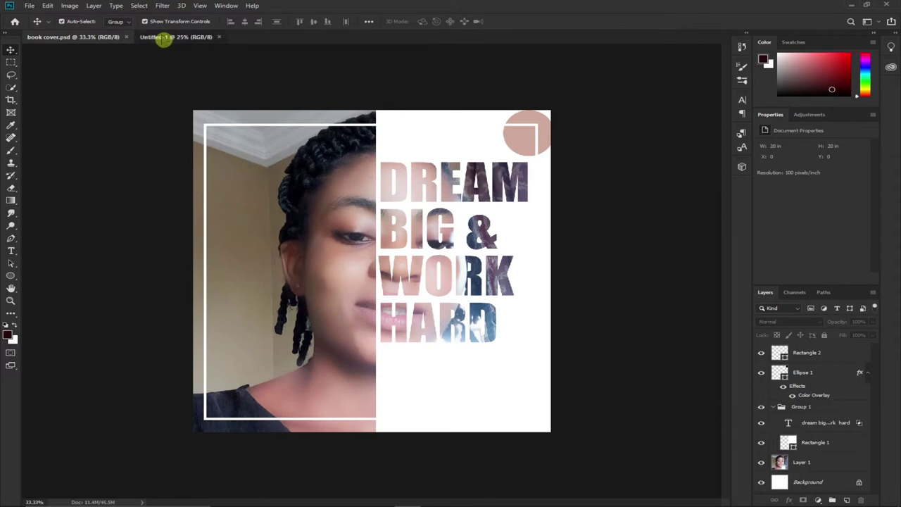
left_click(167, 37)
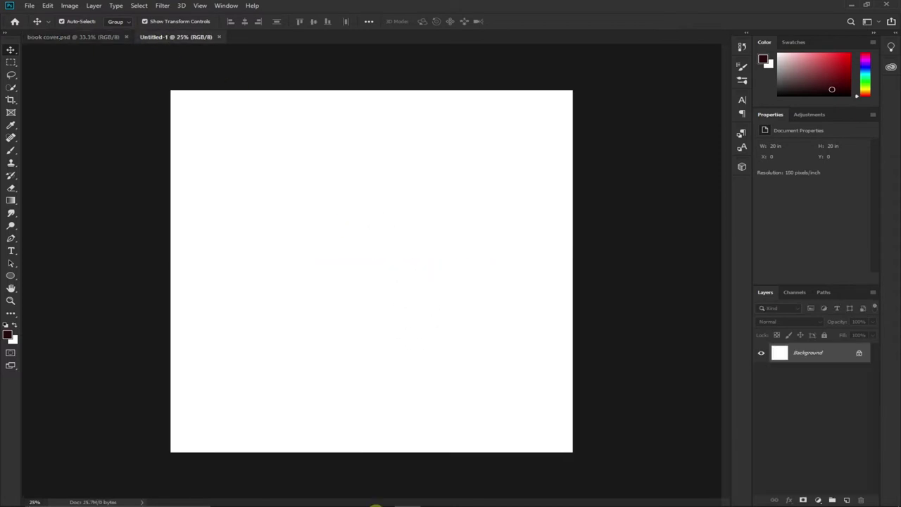
mouse_move(376, 506)
mouse_move(276, 497)
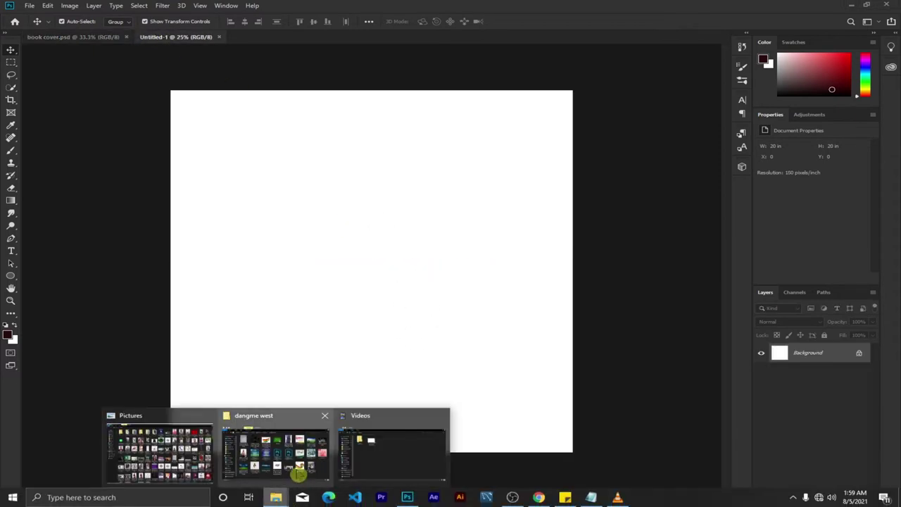
left_click(297, 474)
left_click(718, 308)
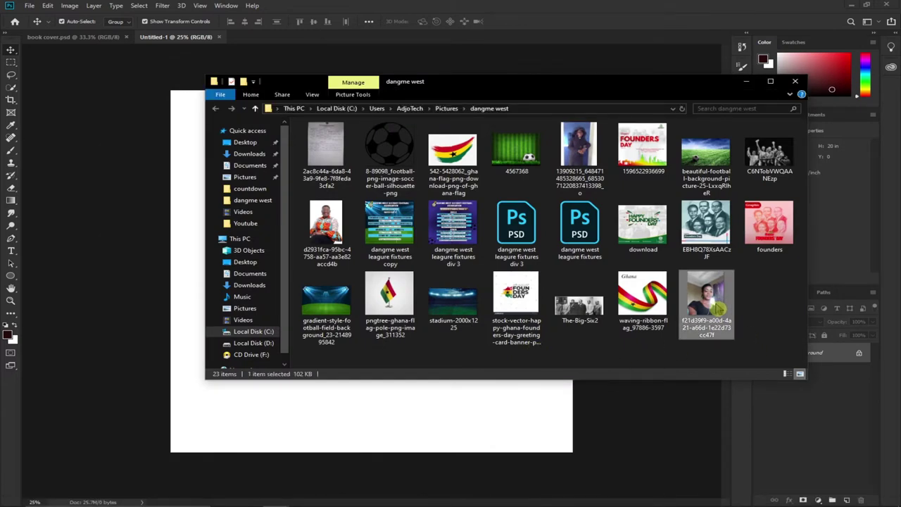
left_click_drag(681, 238, 565, 25)
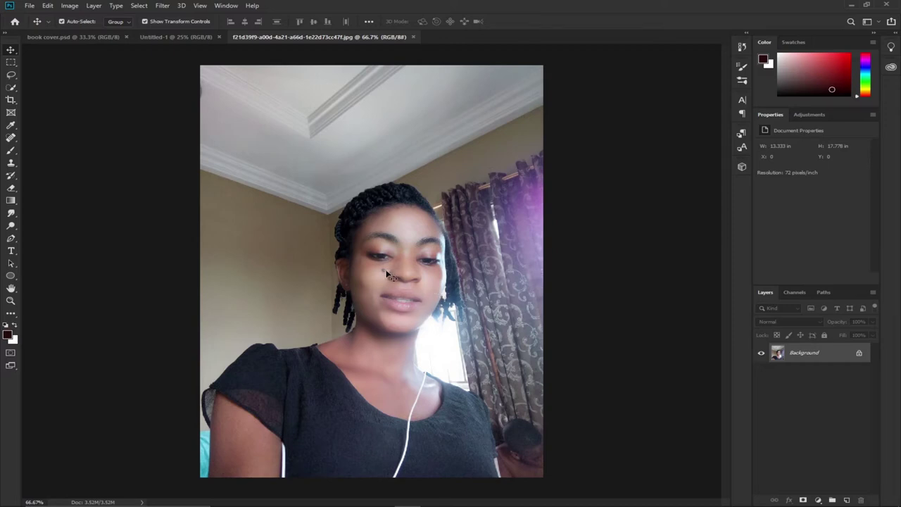
- Start the Camera Raw Filter on the portrait and set temperature to +12, exposure to +0.35 and contrast to +7
left_click(162, 6)
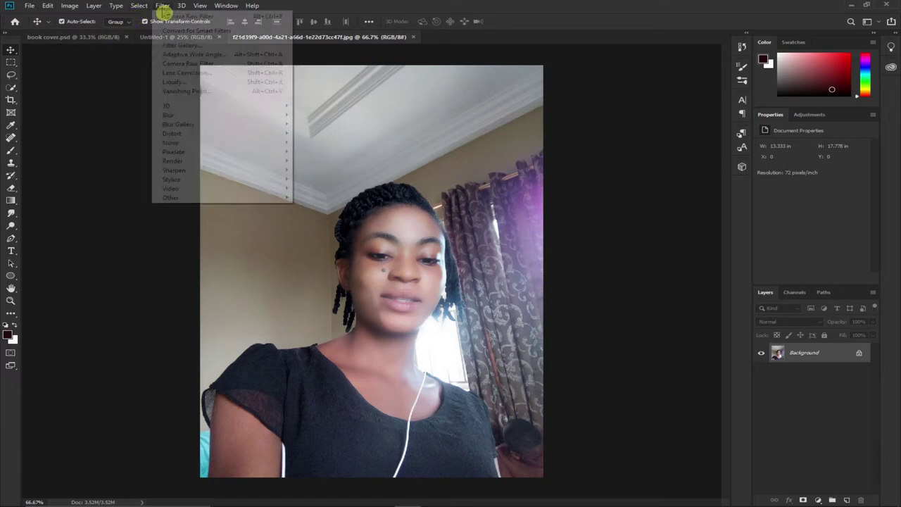
left_click(206, 64)
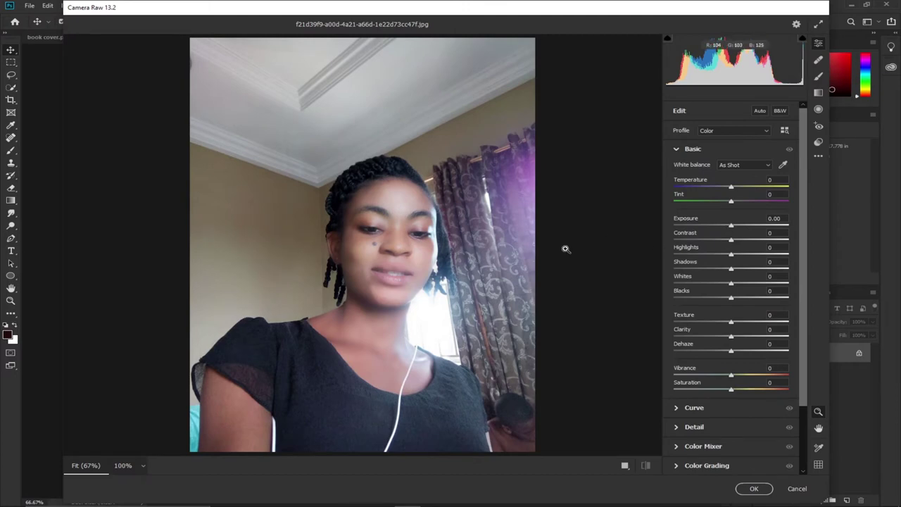
left_click_drag(734, 189, 741, 189)
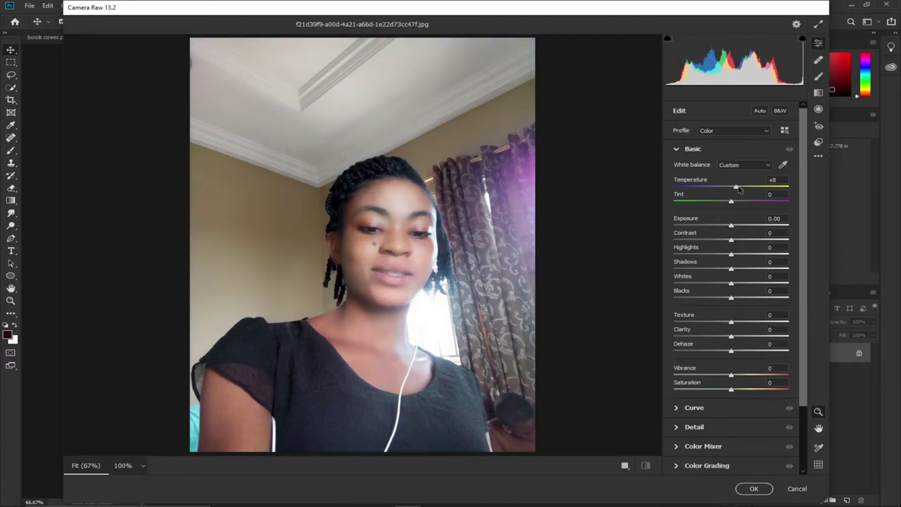
left_click_drag(732, 227, 736, 241)
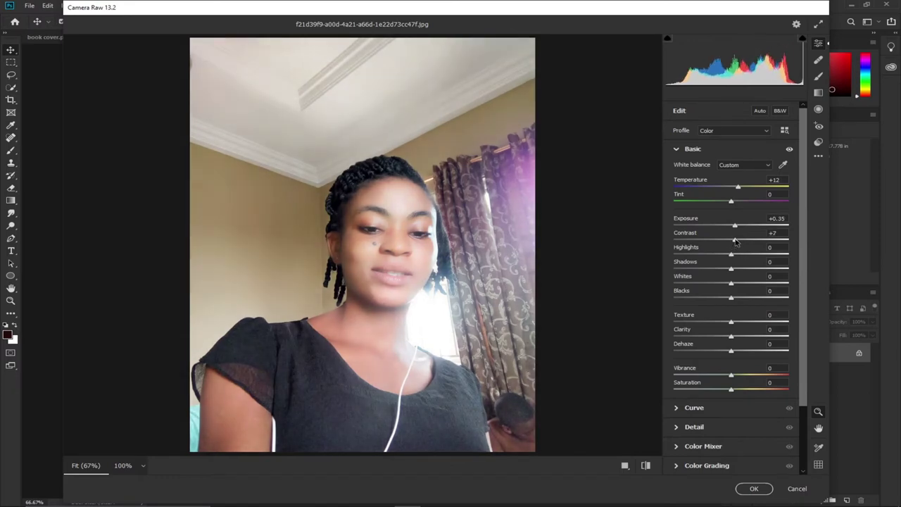
- Set sharpening to 30, noise reduction to 27 and color noise reduction to 14, and apply the Camera Raw adjustments
left_click(677, 150)
left_click(677, 188)
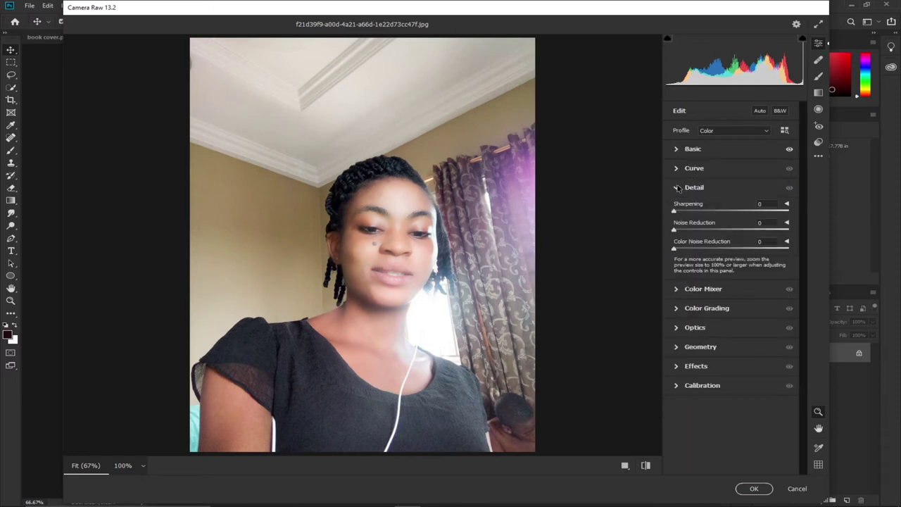
left_click_drag(676, 211, 697, 212)
left_click_drag(674, 229, 697, 230)
left_click_drag(673, 250, 689, 250)
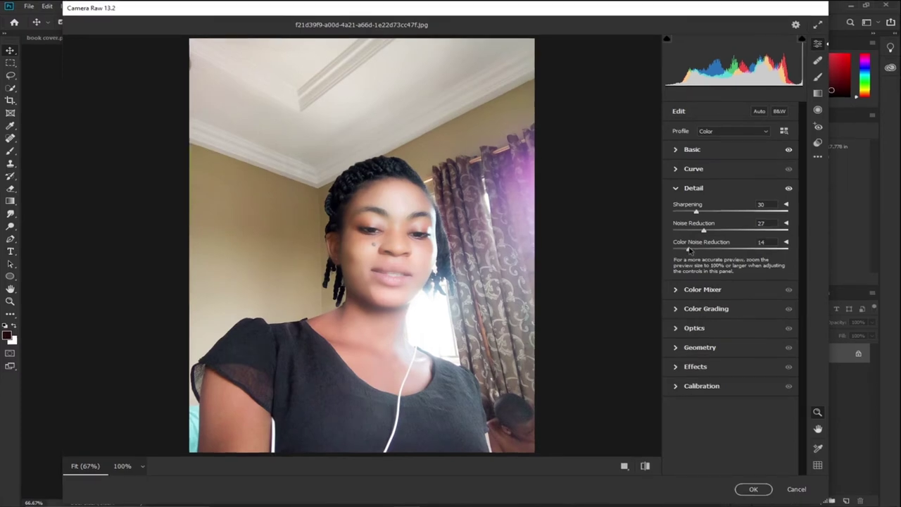
left_click(752, 489)
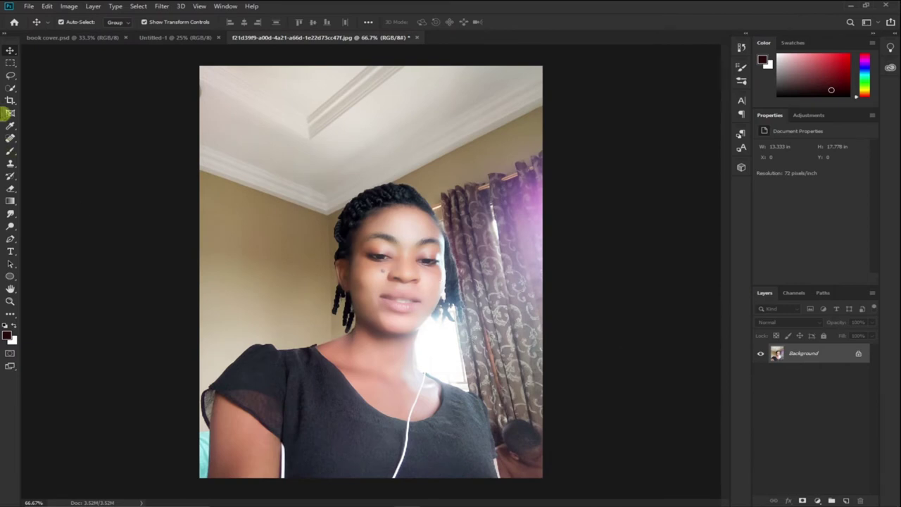
- Remove the dark spot on the woman's cheek with the Spot Healing Brush at a brush size of 20
left_click(10, 143)
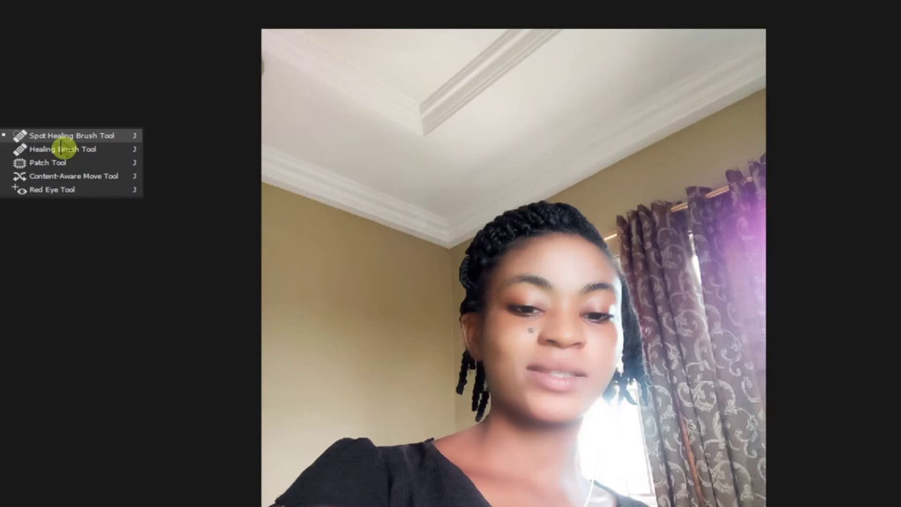
left_click(62, 139)
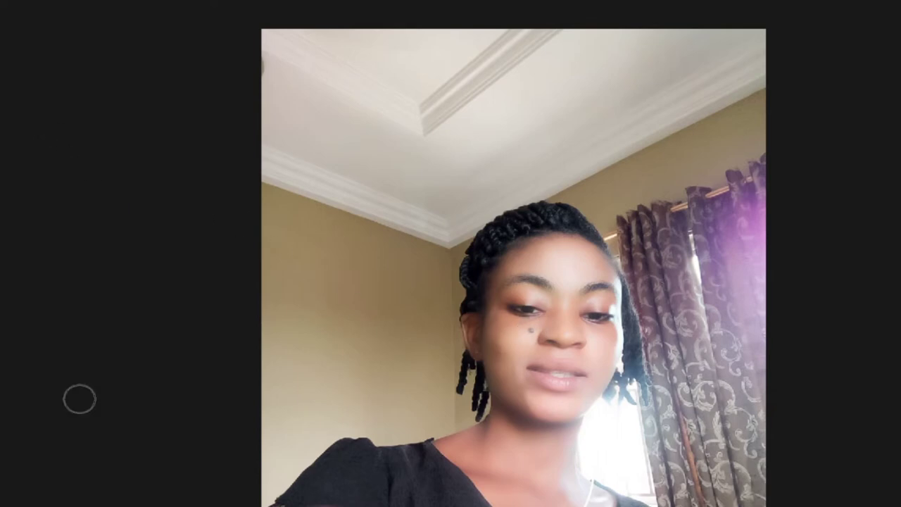
left_click(11, 302)
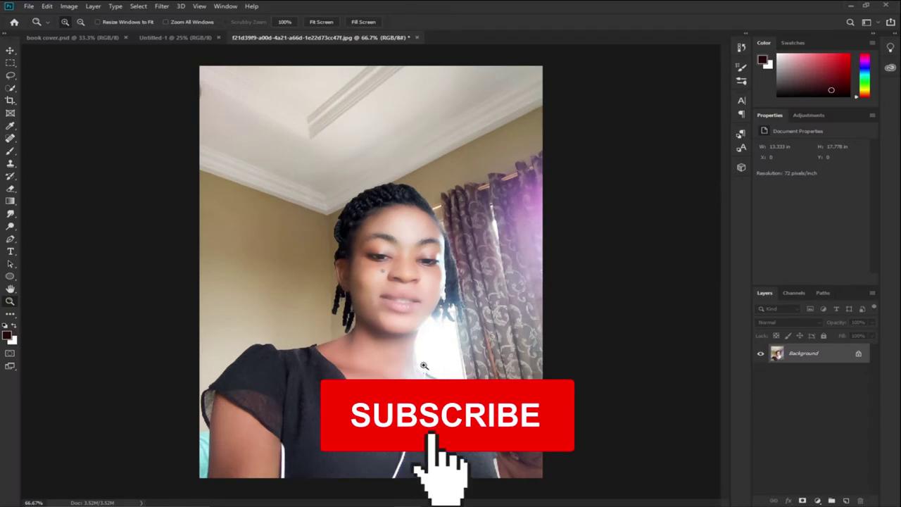
left_click(421, 349)
left_click(421, 350)
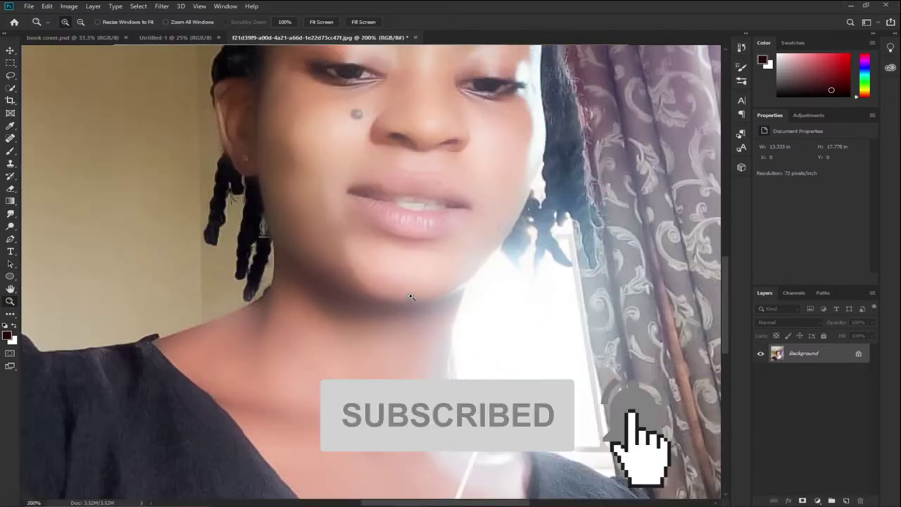
left_click(416, 191, "alt")
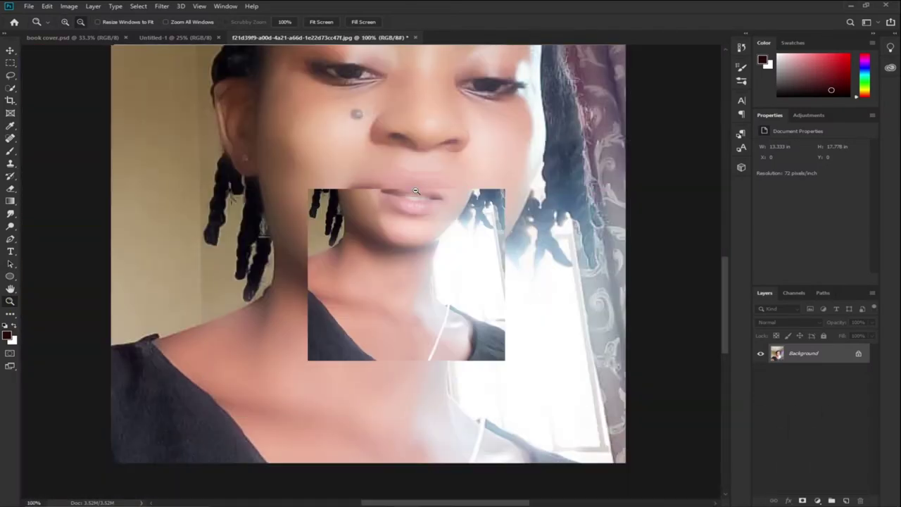
left_click(12, 142)
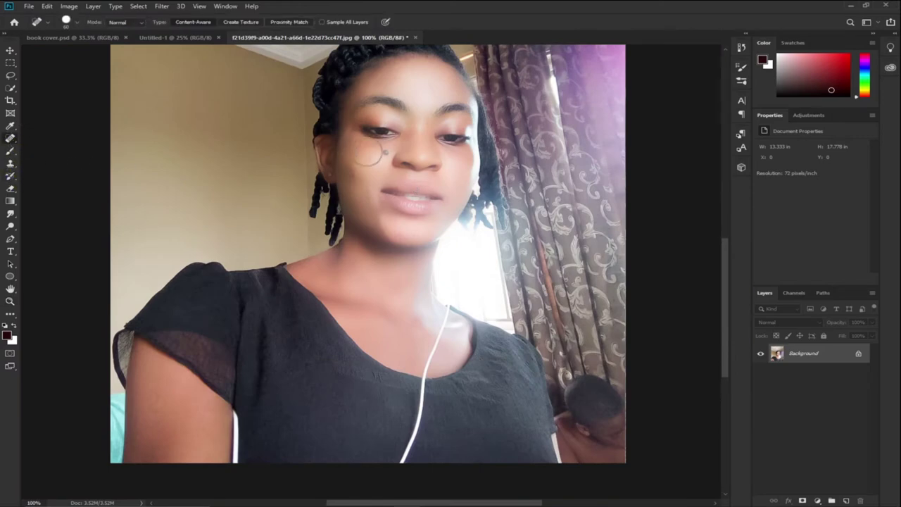
key("bracketleft")
key("bracketleft")
key("bracketleft")
left_click(385, 152)
- Convert the portrait's locked background to a normal layer and move the photo into the Untitled-1 document
left_click(9, 50)
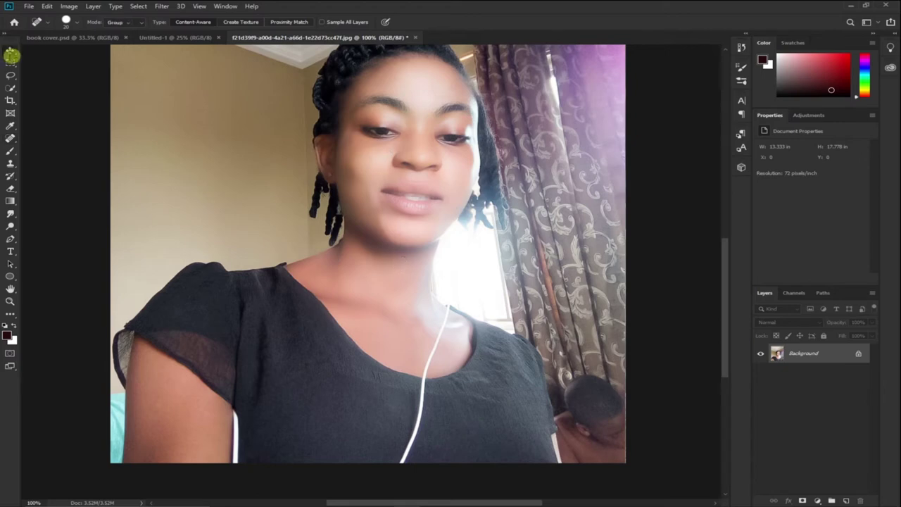
left_click(176, 43)
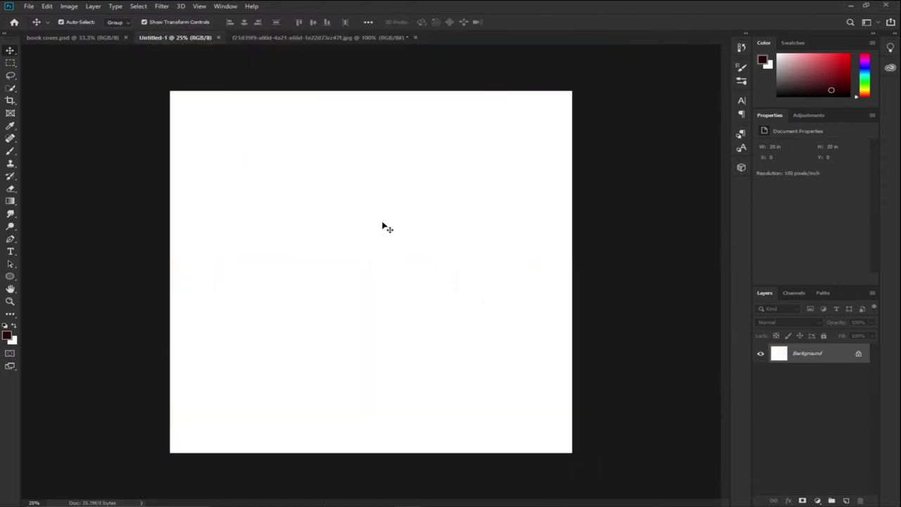
left_click(315, 42)
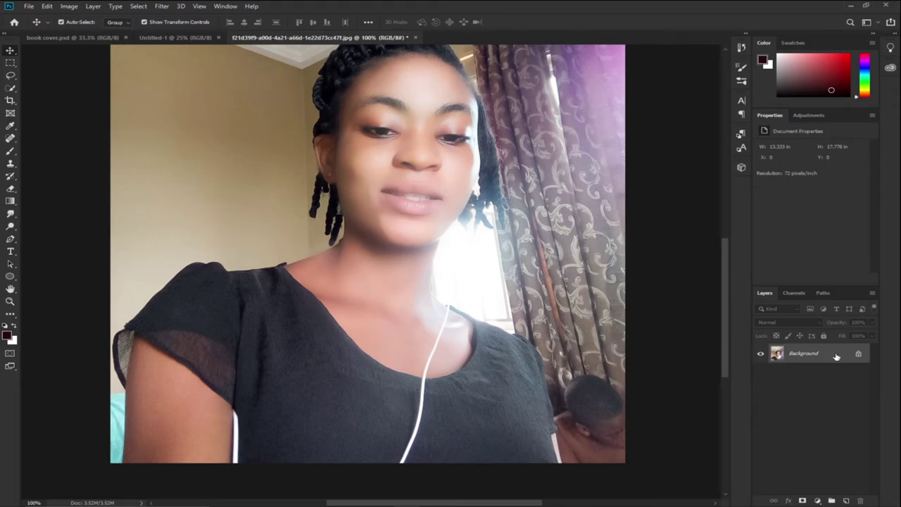
left_click(172, 38)
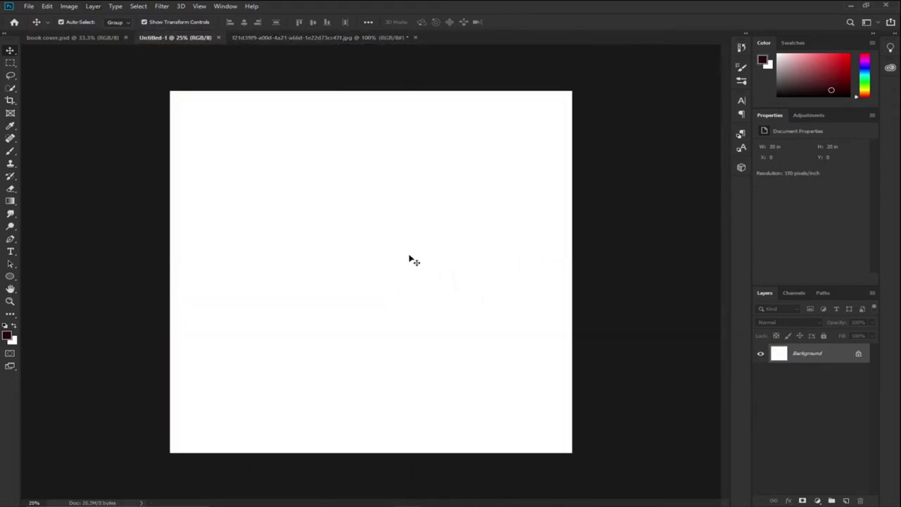
left_click(246, 37)
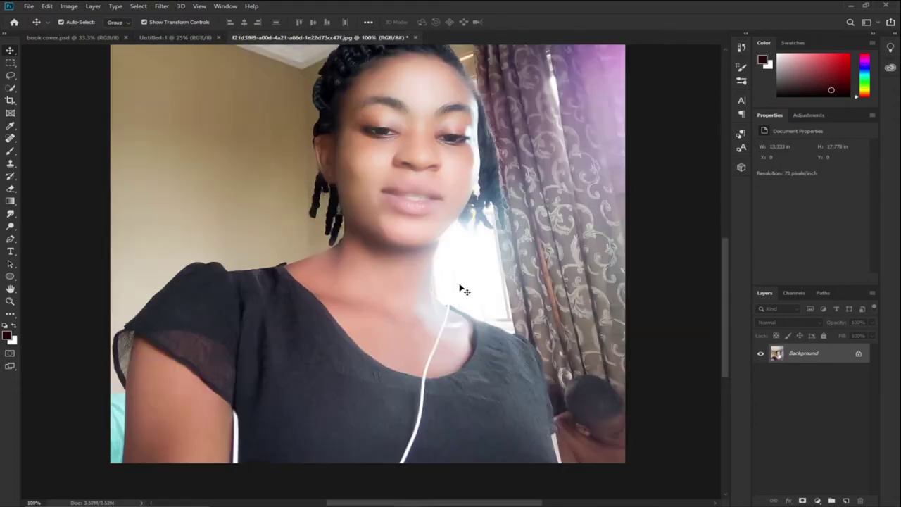
double_click(837, 360)
left_click(539, 153)
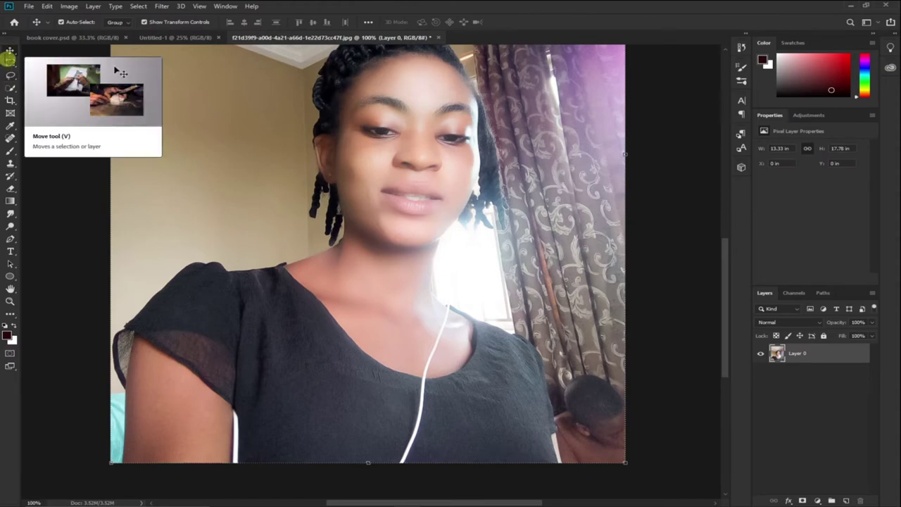
left_click_drag(368, 209, 257, 324)
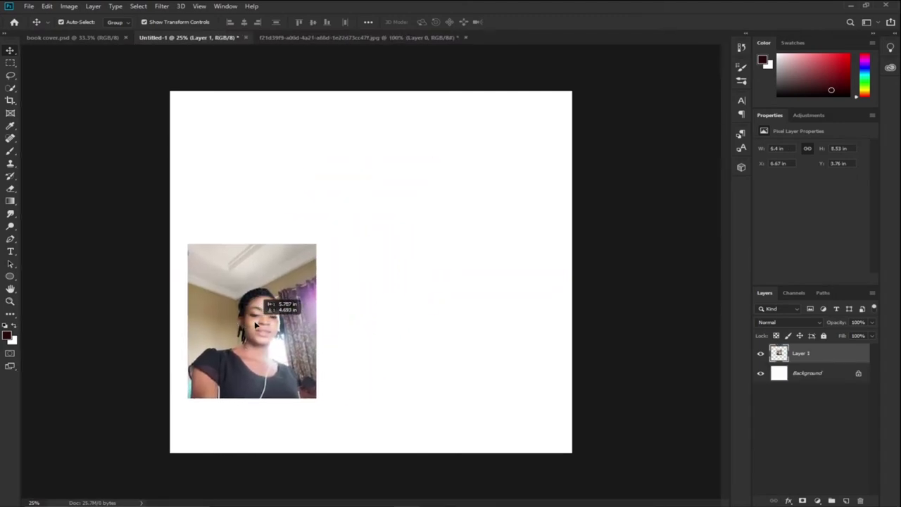
- Enlarge the portrait to about 454% and position it so the woman's face fills the square canvas, then apply the transformation
left_click_drag(316, 245, 493, 32)
left_click_drag(433, 179, 370, 314)
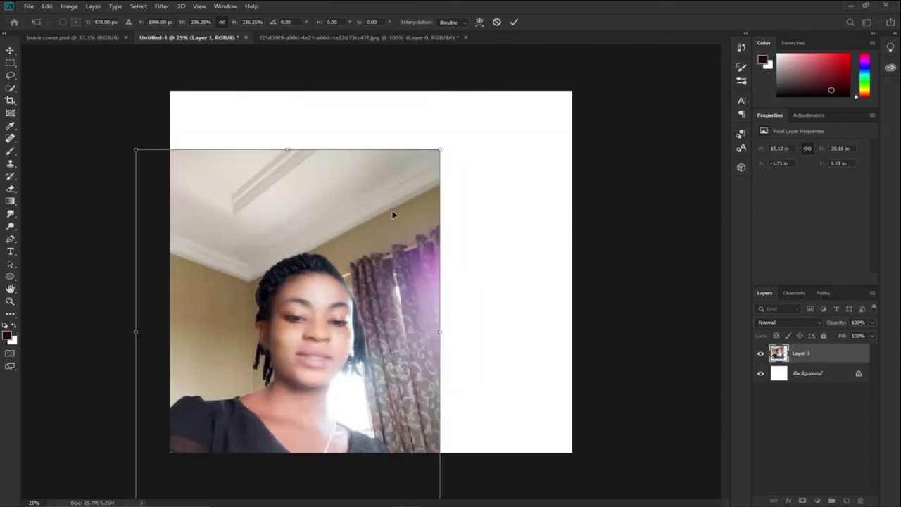
left_click_drag(440, 150, 629, 60)
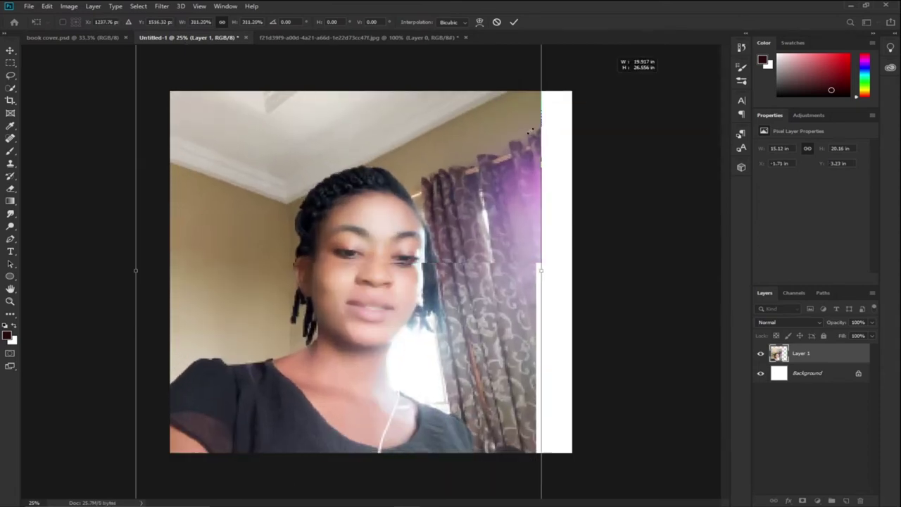
left_click_drag(458, 211, 407, 329)
left_click_drag(501, 155, 662, 61)
left_click_drag(431, 268, 438, 224)
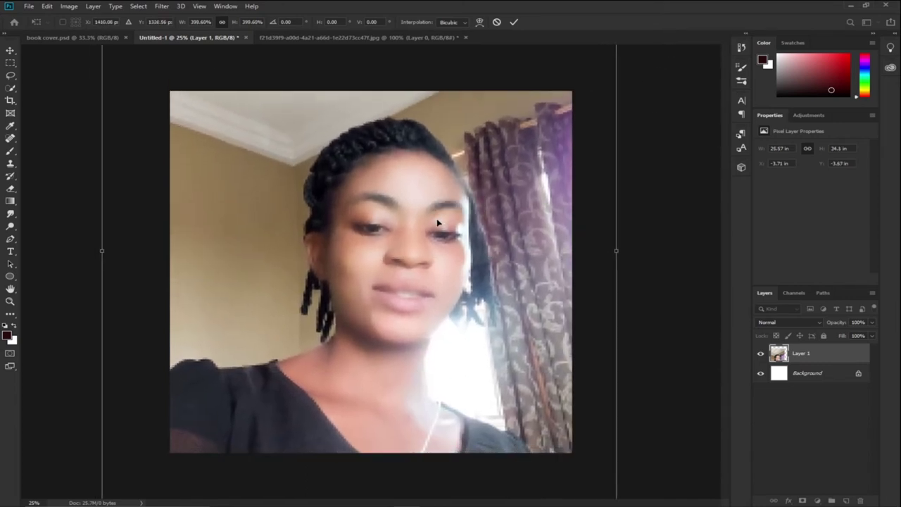
left_click_drag(438, 213, 366, 399)
left_click_drag(544, 128, 617, 81)
left_click_drag(403, 275, 425, 234)
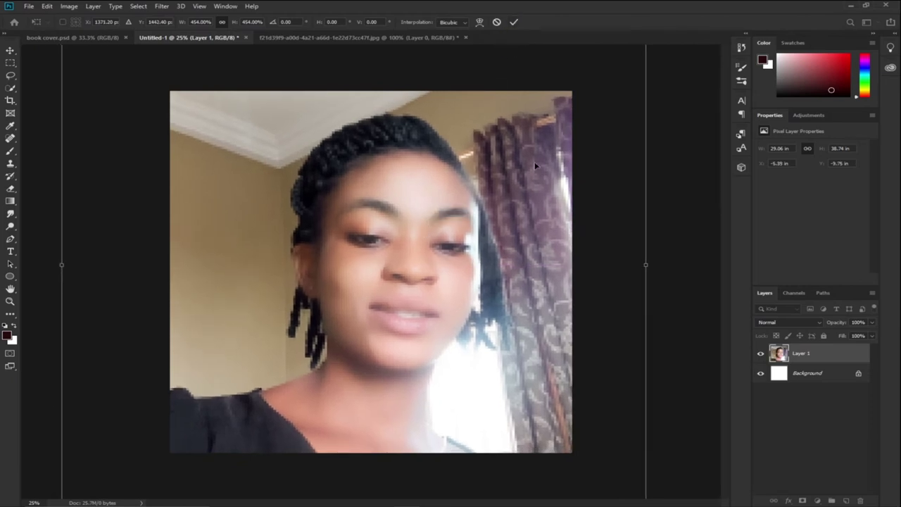
left_click(514, 22)
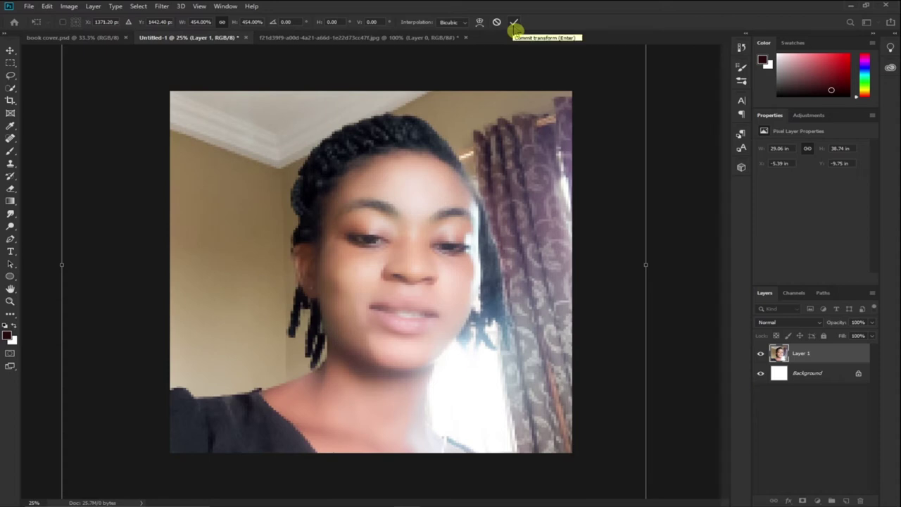
left_click(514, 23)
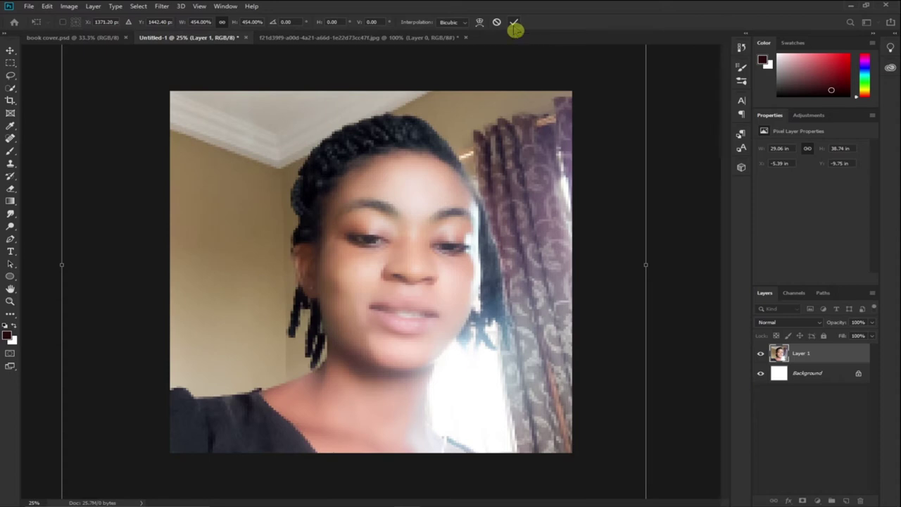
left_click(673, 224)
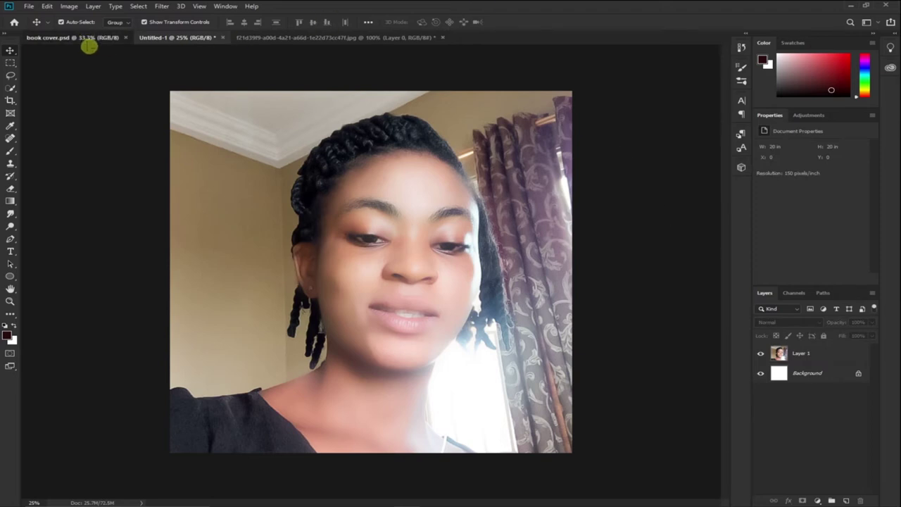
- Following the layout in book cover.psd, draw a rectangle about 1264 by 3080 px over the side of Untitled-1 with the curtain
left_click(83, 39)
left_click_drag(191, 119, 192, 118)
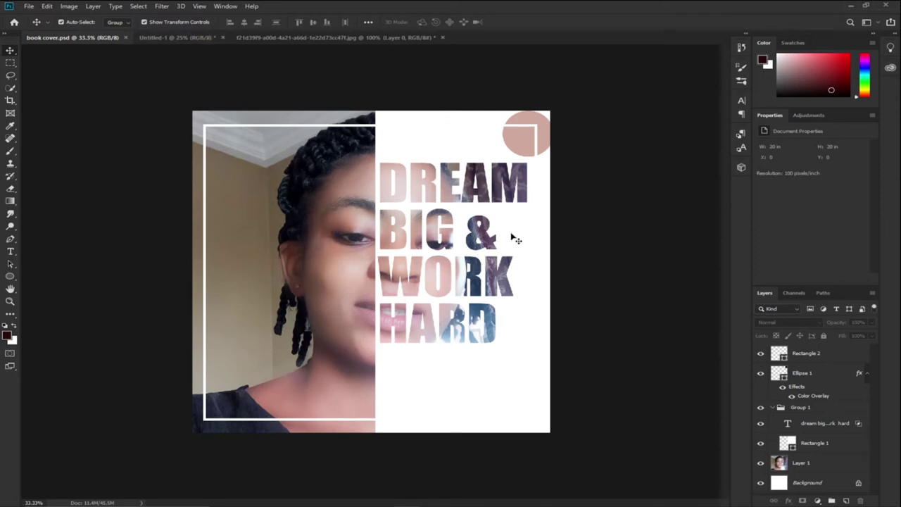
left_click(187, 38)
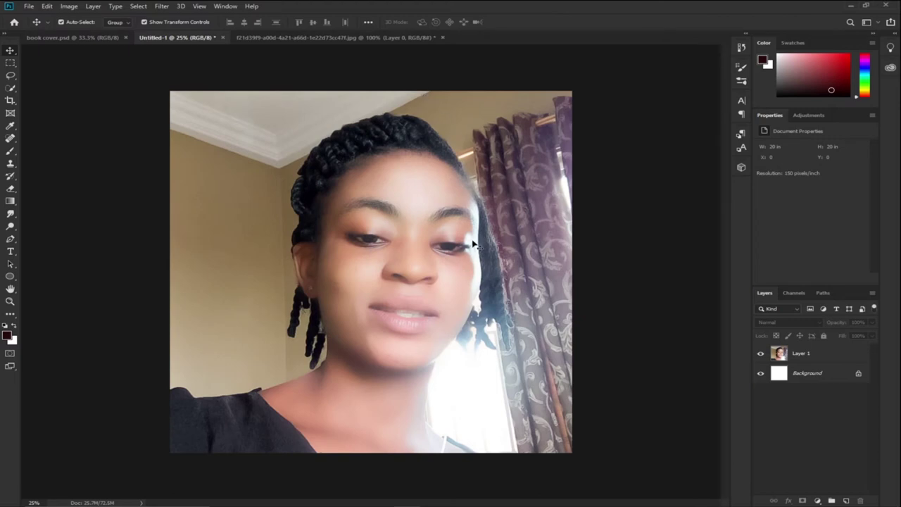
left_click_drag(11, 277, 43, 285)
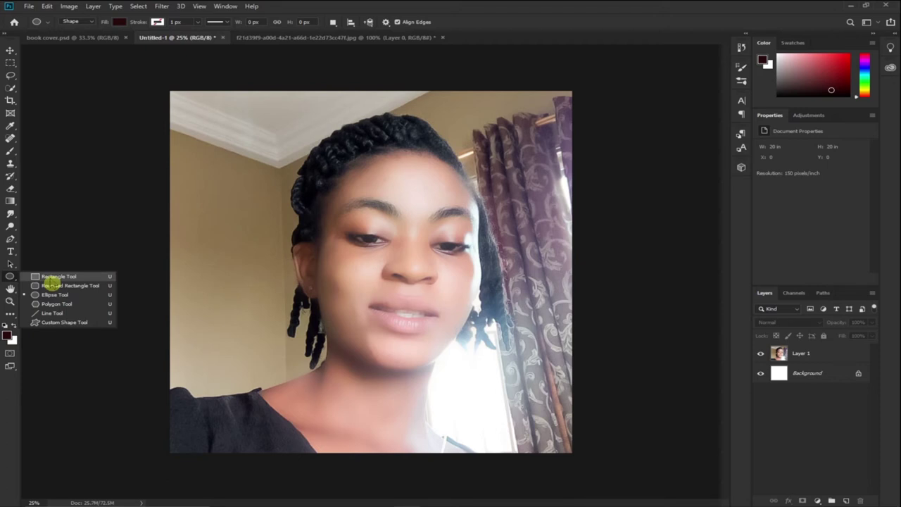
left_click(52, 278)
left_click_drag(409, 89, 576, 456)
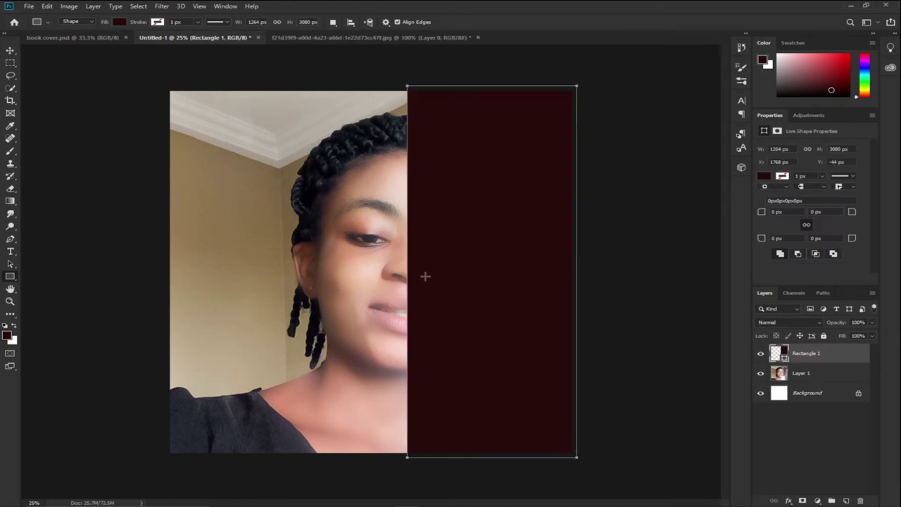
- Fill the rectangle with white and widen it to about 107.91% so its inner edge covers half of the woman's face
left_click(119, 23)
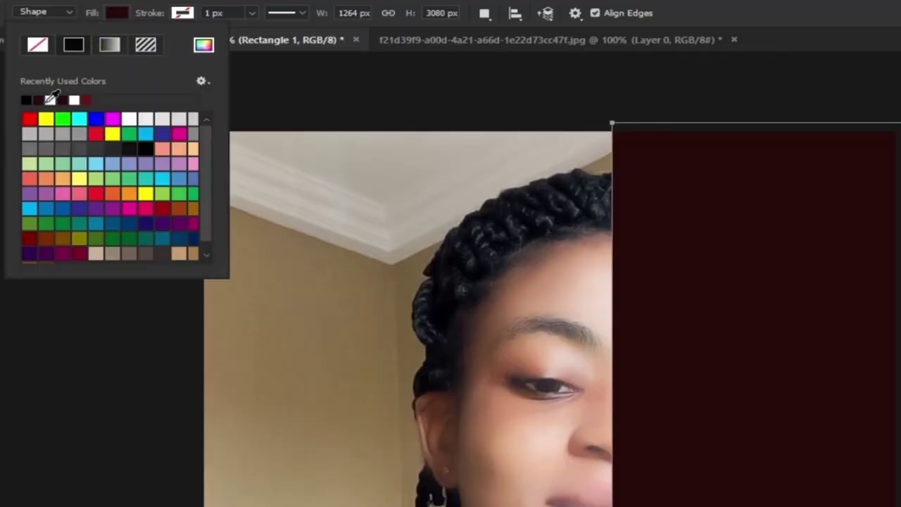
left_click(51, 100)
key("Return")
key("v")
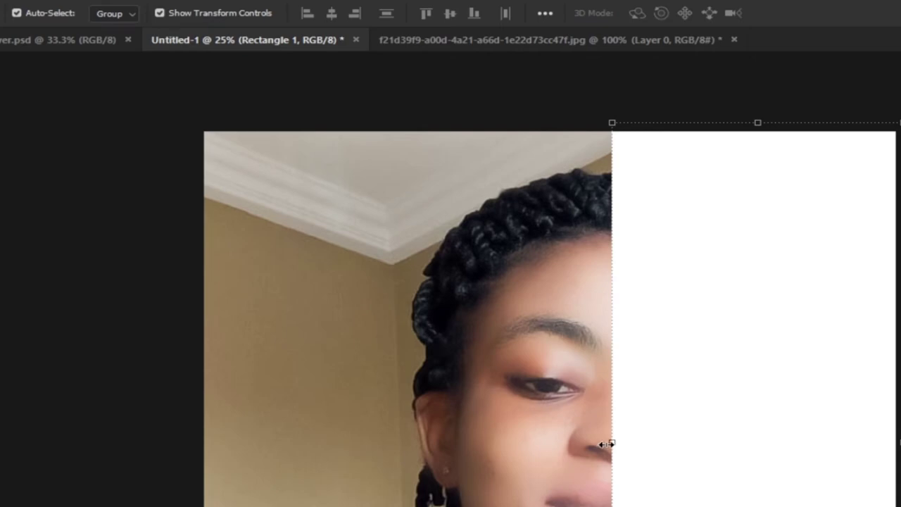
left_click_drag(612, 444, 587, 446)
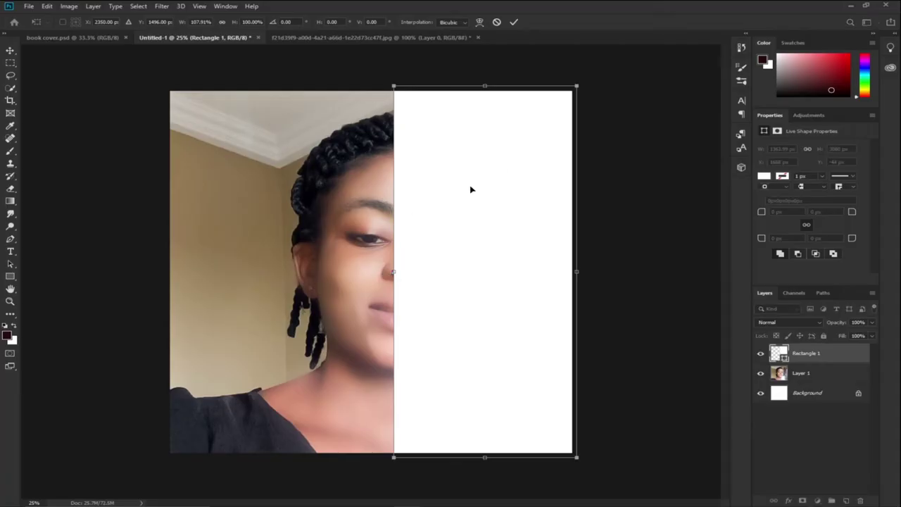
left_click(516, 25)
left_click(139, 282)
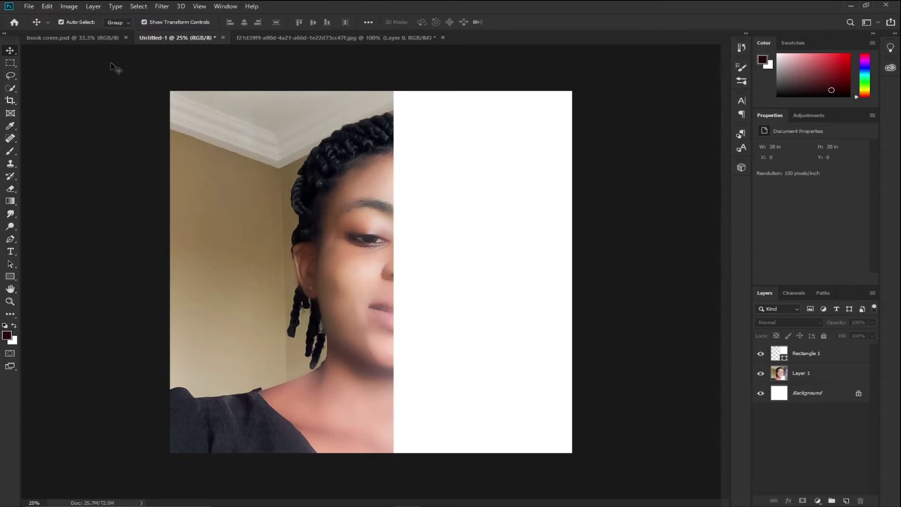
- Start a text layer over the portrait with the Type tool, leave it empty, and check the title in book cover.psd
left_click(97, 39)
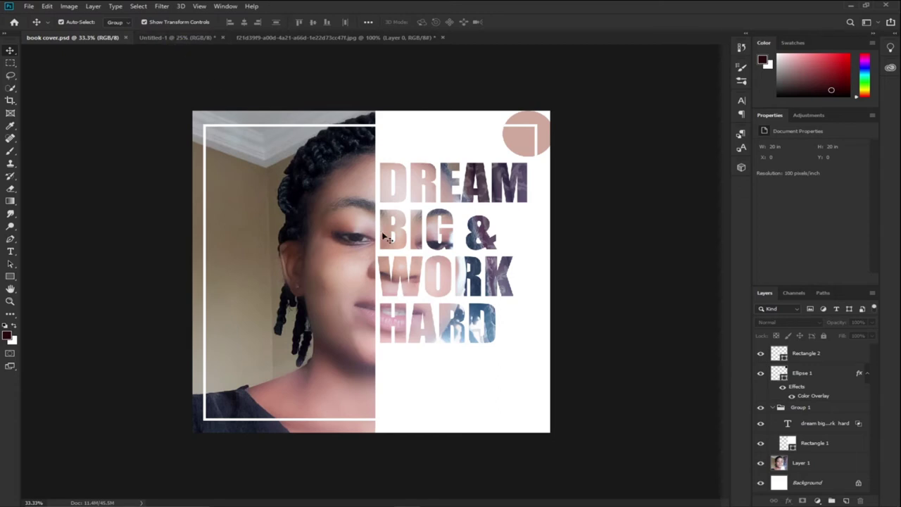
left_click(185, 40)
left_click(10, 251)
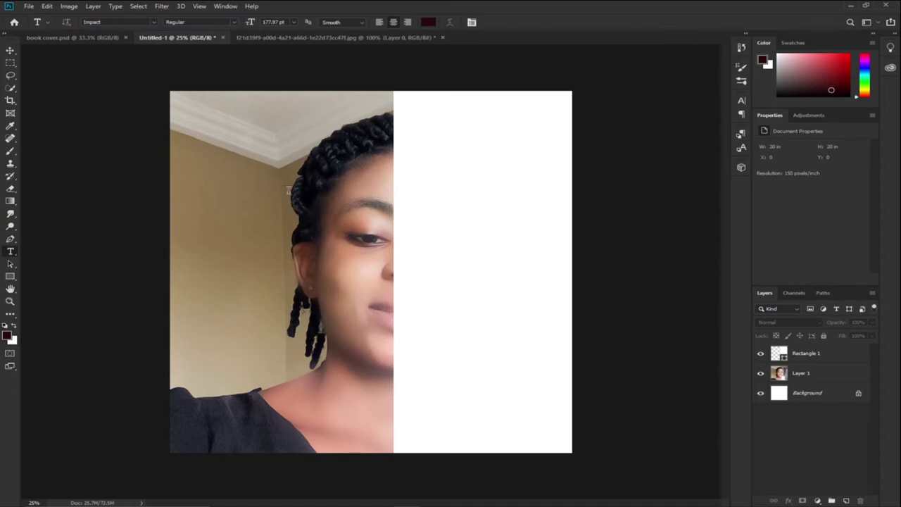
left_click(237, 164)
key("Escape")
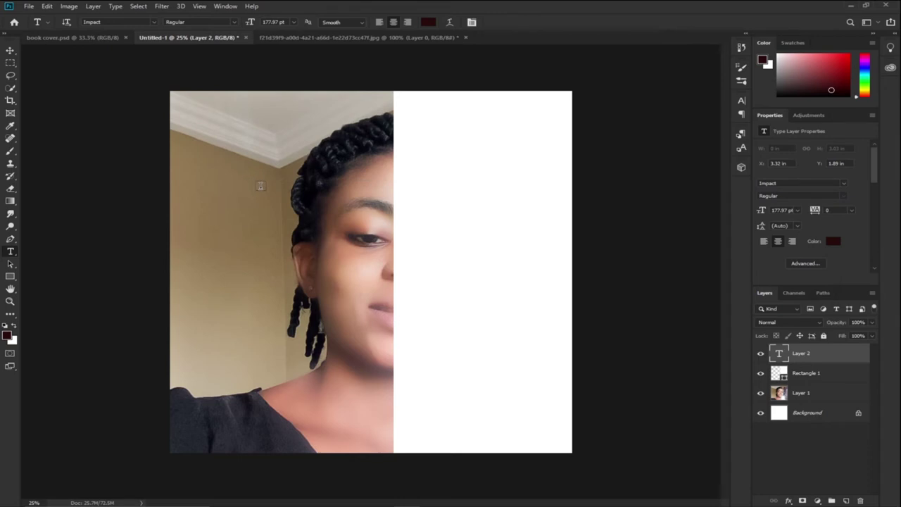
left_click(62, 38)
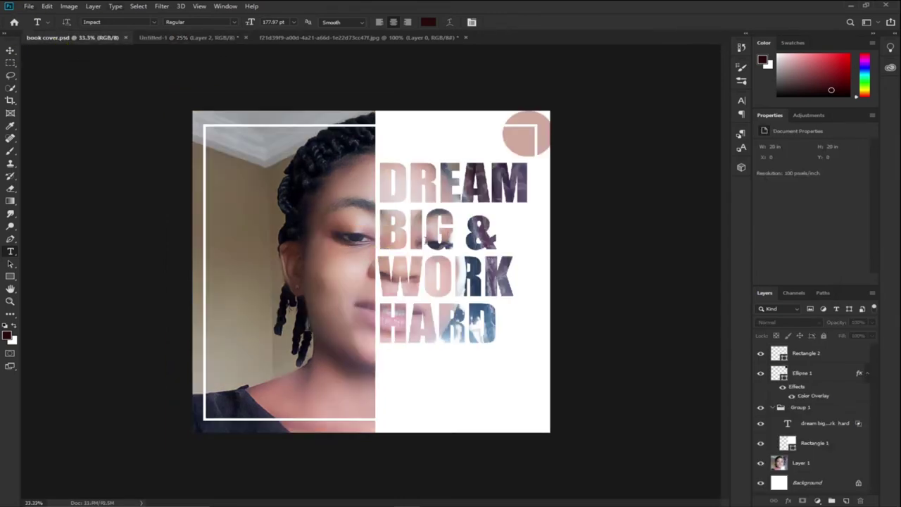
left_click(189, 39)
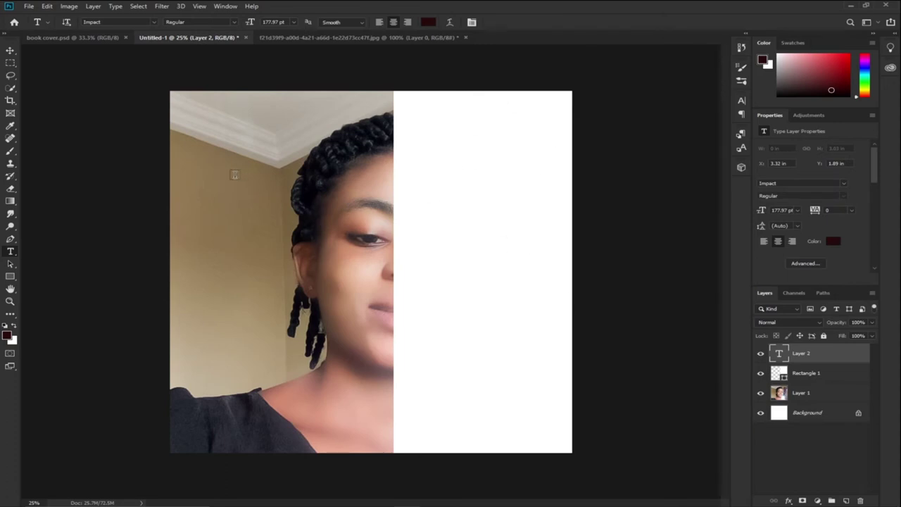
- Add the title "DREAM BIG & WORK HARD" on four lines over the portrait in Impact Regular at 177.97 pt
left_click(234, 175)
type("DREAM ")
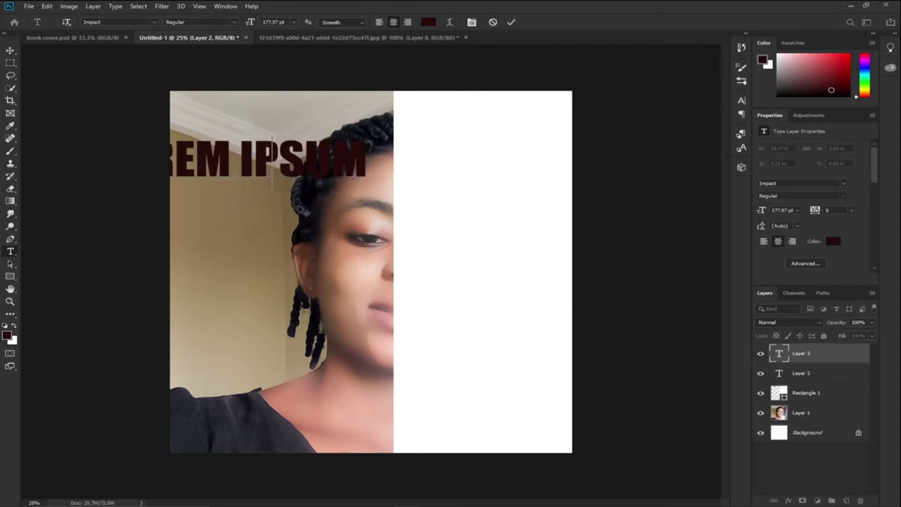
type("BIG")
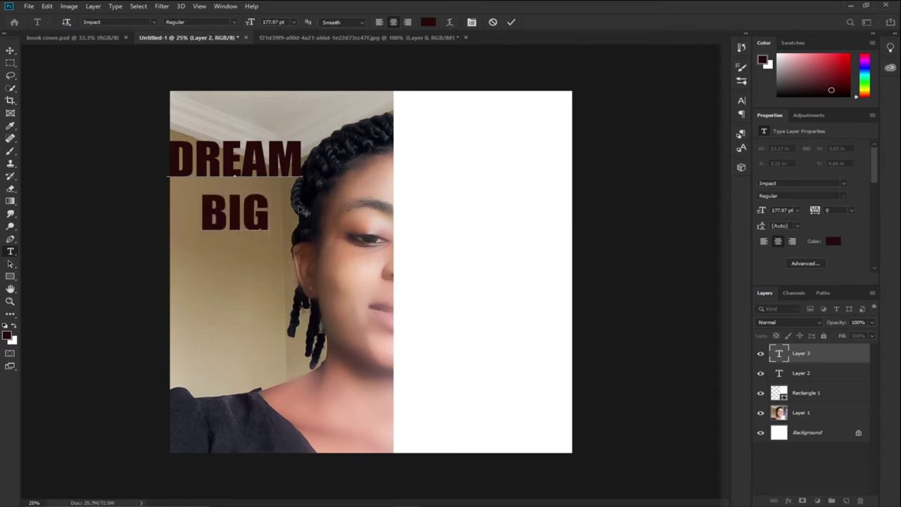
type(" &")
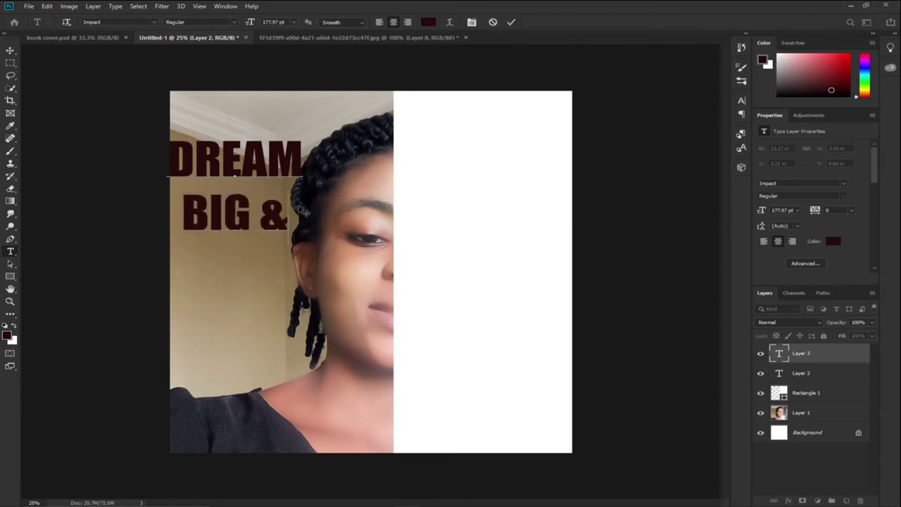
key("Return")
type("WORK ")
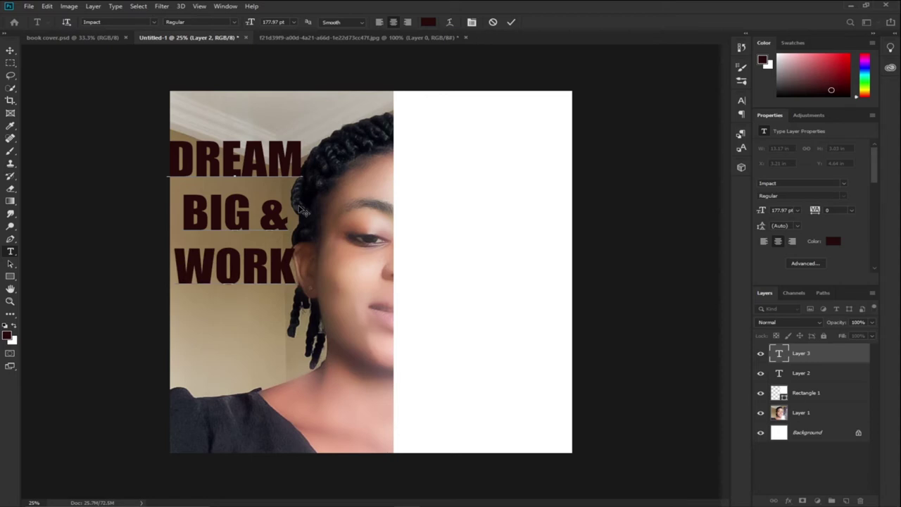
type("HARD")
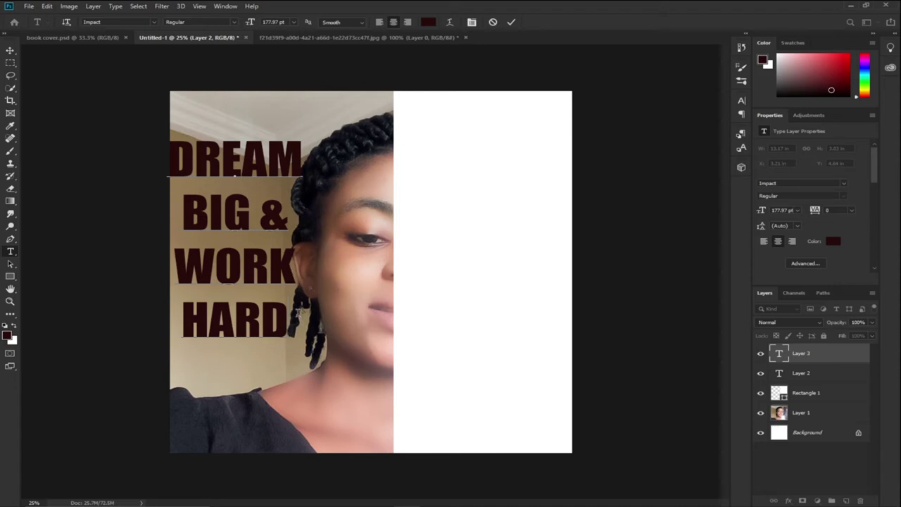
- Left-align all four lines of the title and compare the text with the one in book cover.psd
left_click_drag(288, 328, 157, 151)
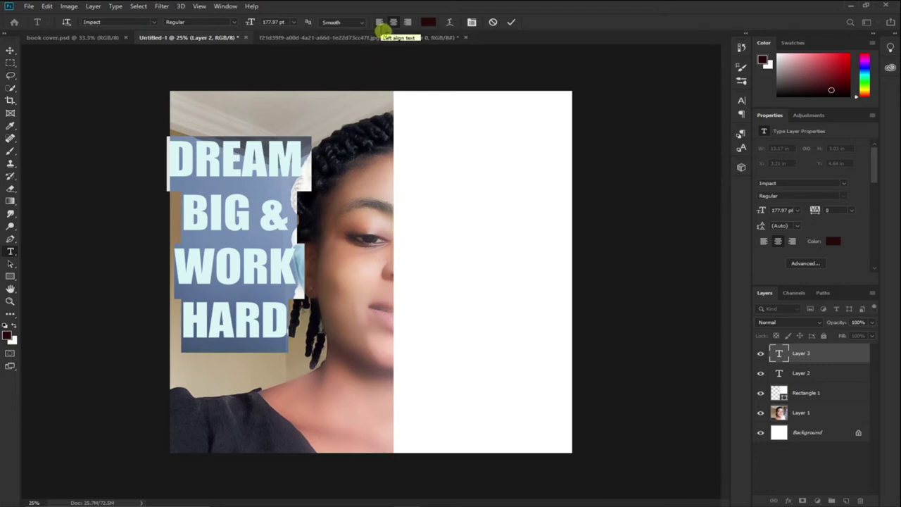
left_click(379, 22)
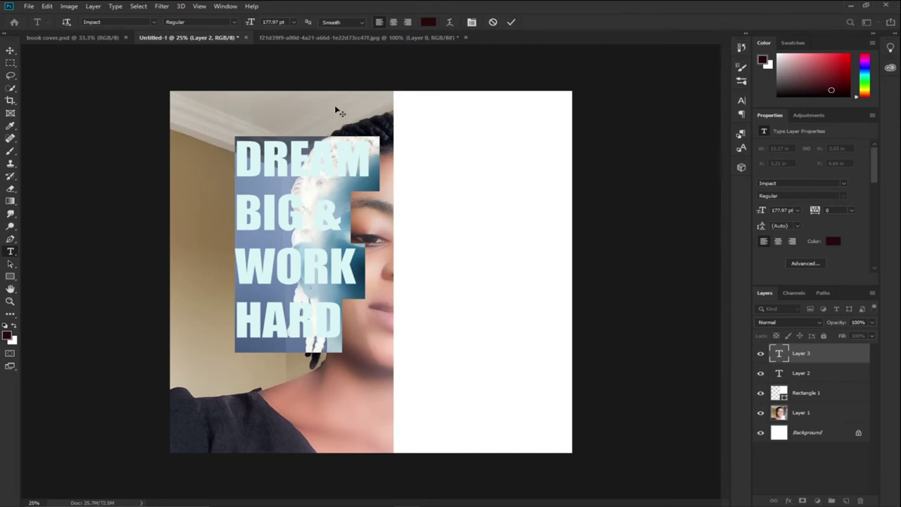
left_click(316, 202)
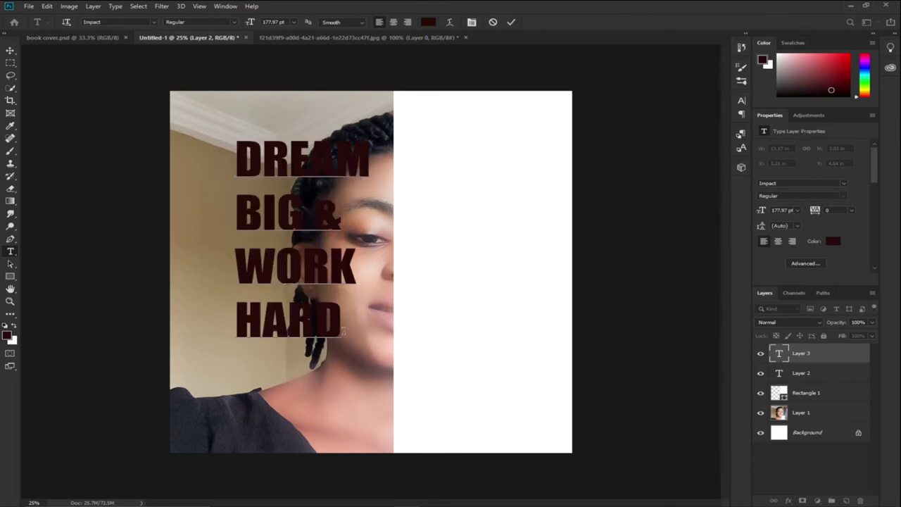
left_click(63, 37)
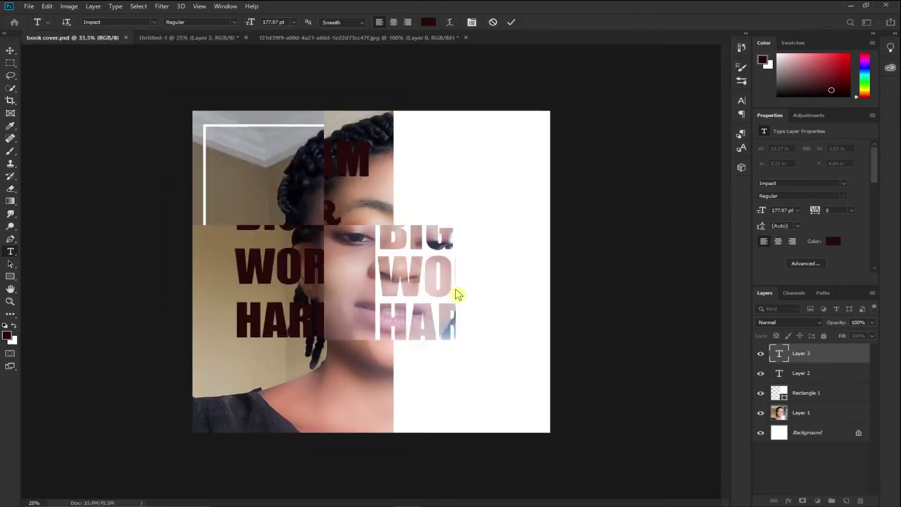
key("ctrl+Tab")
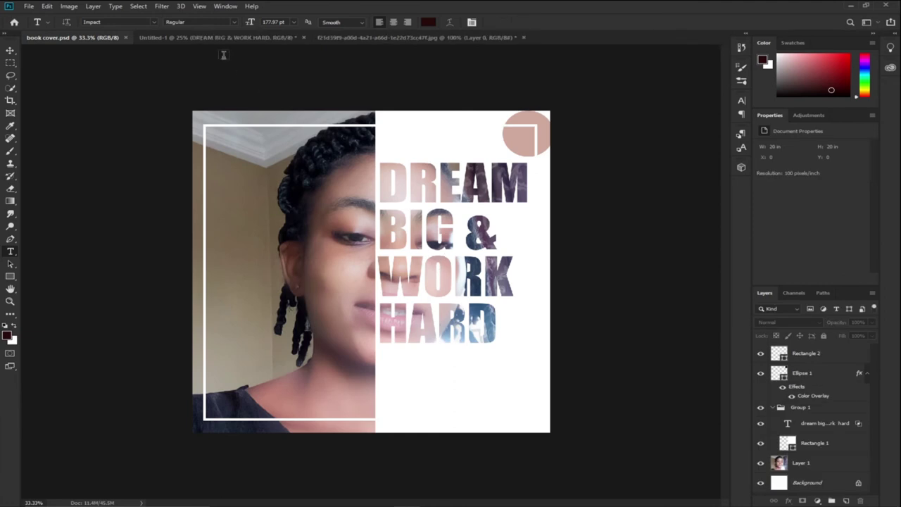
key("ctrl+Tab")
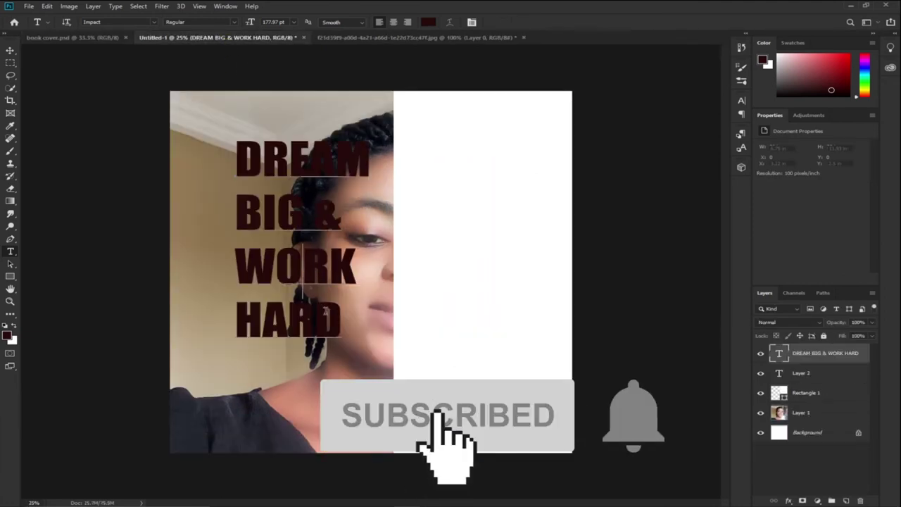
- Set the whole title's font size to 203.97 pt and its leading to 174.08 pt
left_click_drag(343, 335, 229, 149)
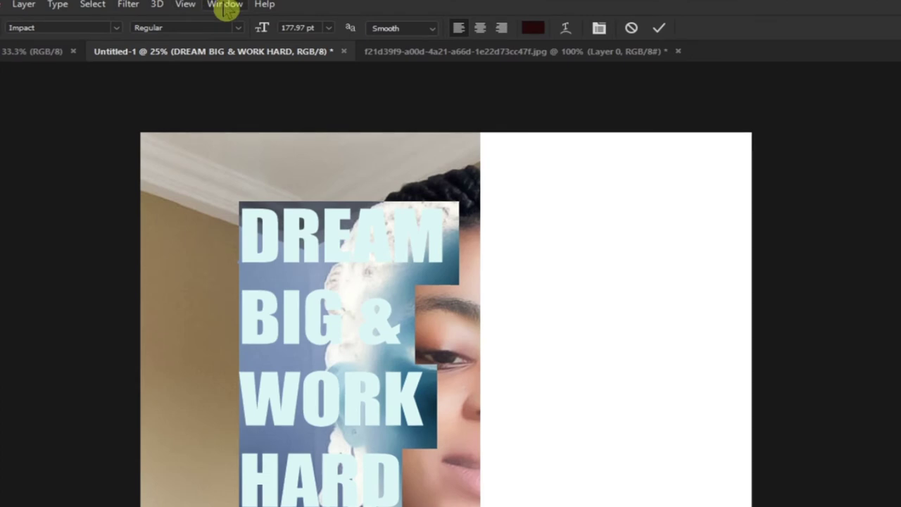
left_click(225, 6)
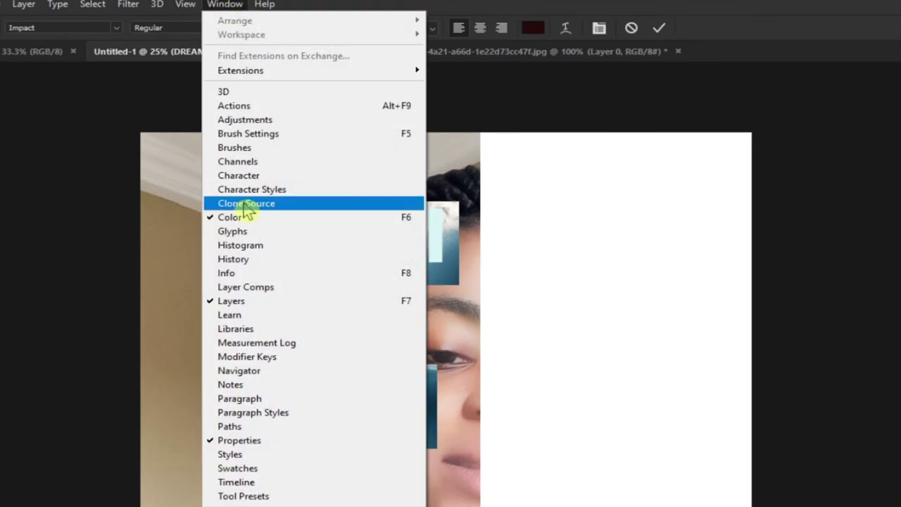
left_click(225, 178)
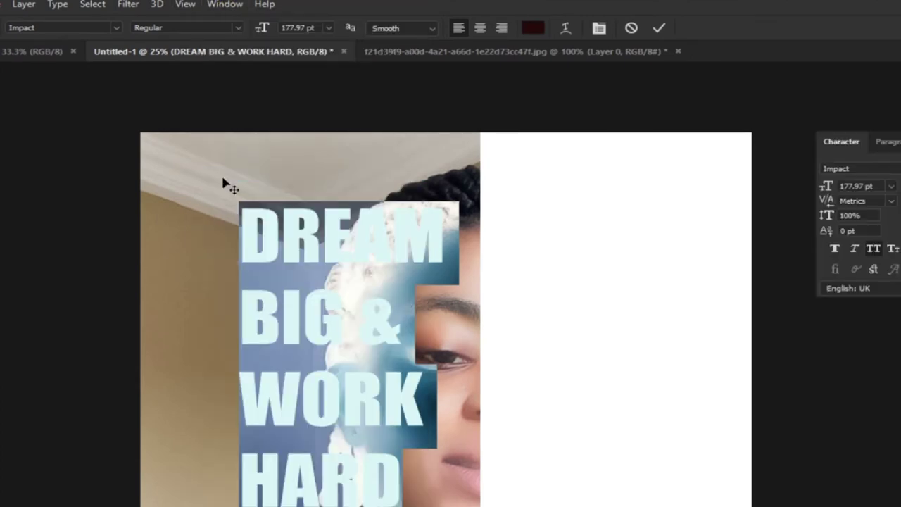
left_click(697, 136)
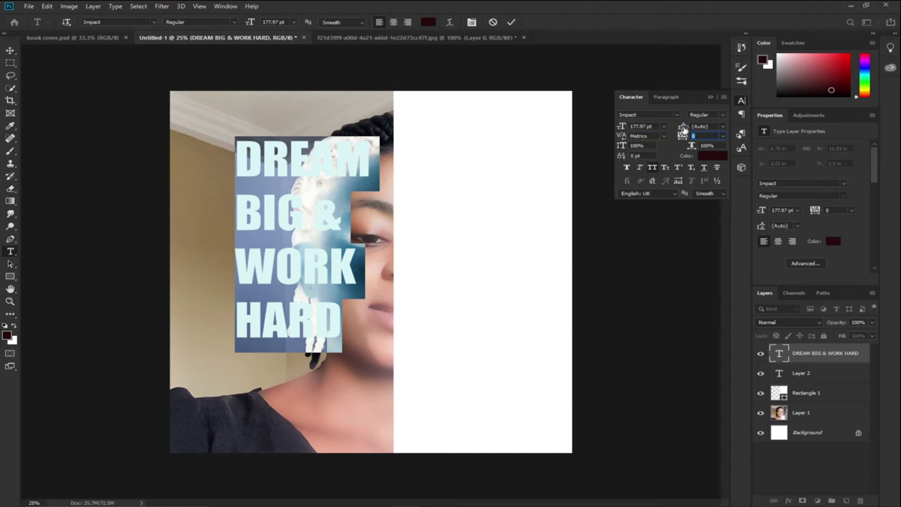
mouse_move(681, 126)
left_mouse_down()
mouse_move(621, 126)
mouse_move(685, 131)
left_mouse_up()
left_click(621, 139)
left_click(694, 135)
left_click(686, 135)
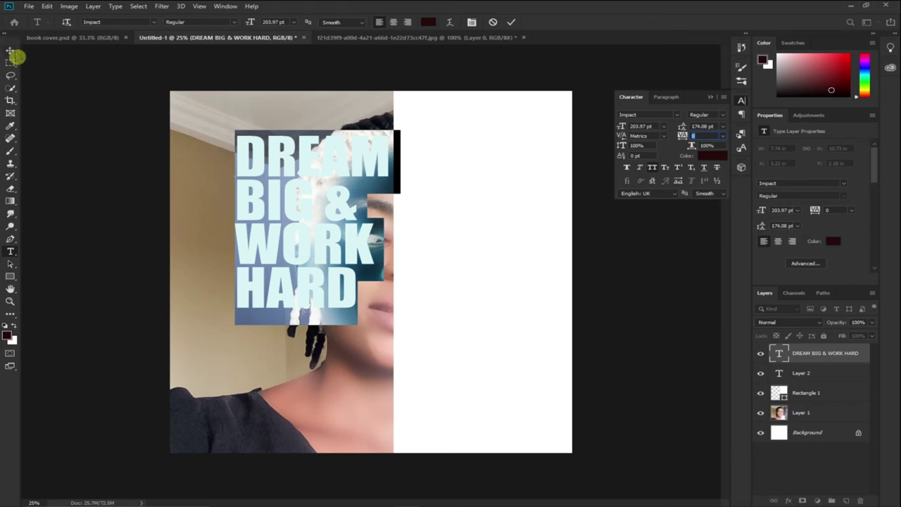
- Move the title onto the white panel beside the face and compare its placement with book cover.psd
left_click(11, 51)
left_click_drag(267, 203, 430, 213)
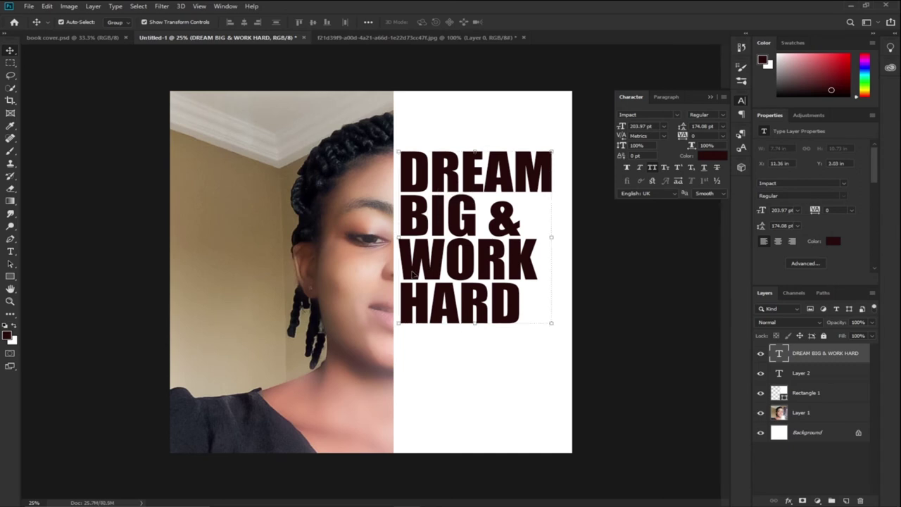
left_click(76, 38)
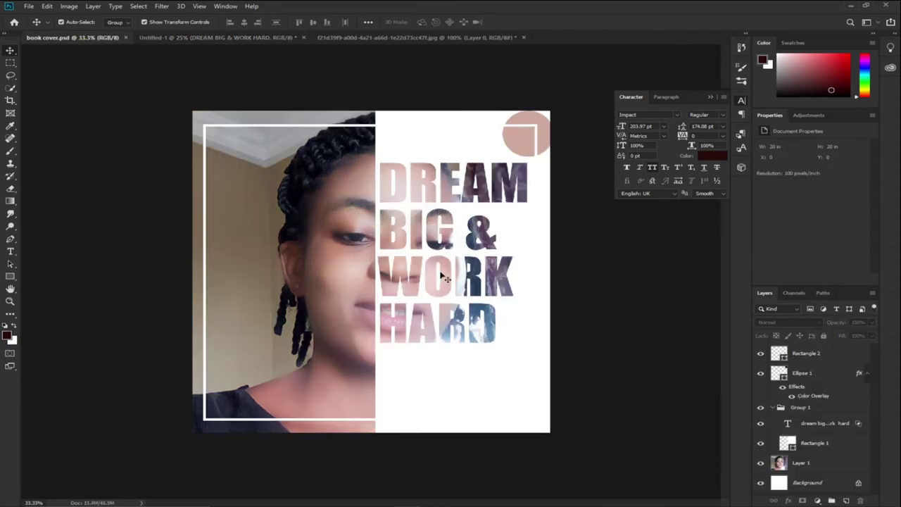
left_click(191, 37)
left_click(712, 99)
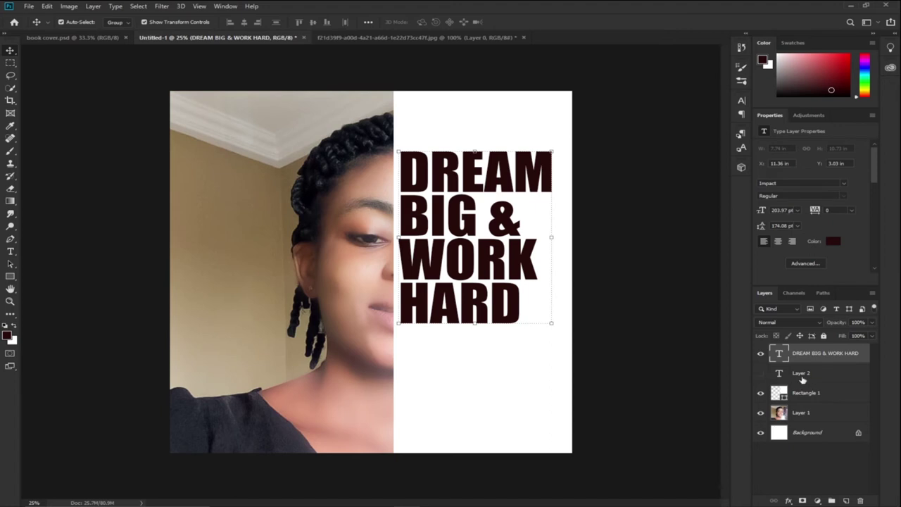
- Delete the empty text layer Layer 2 and select the title layer again
left_click(830, 373)
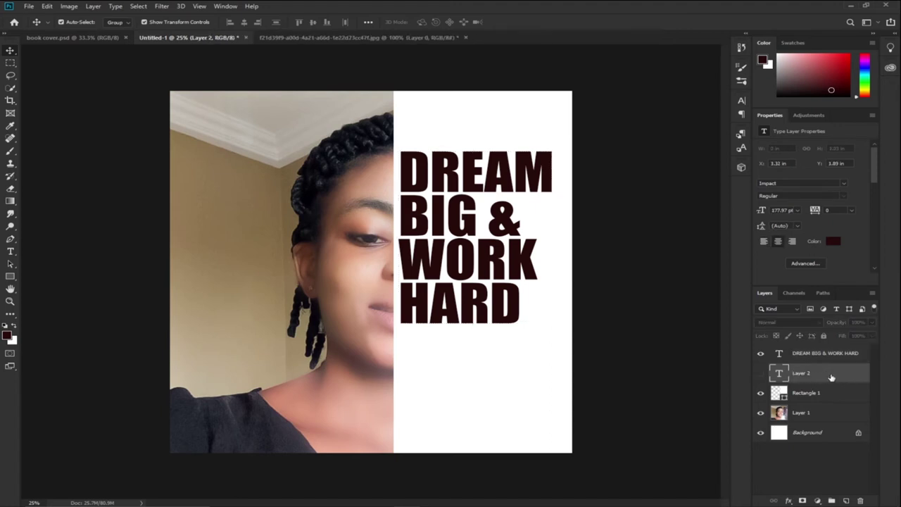
left_click_drag(836, 376, 860, 500)
key("alt+bracketright")
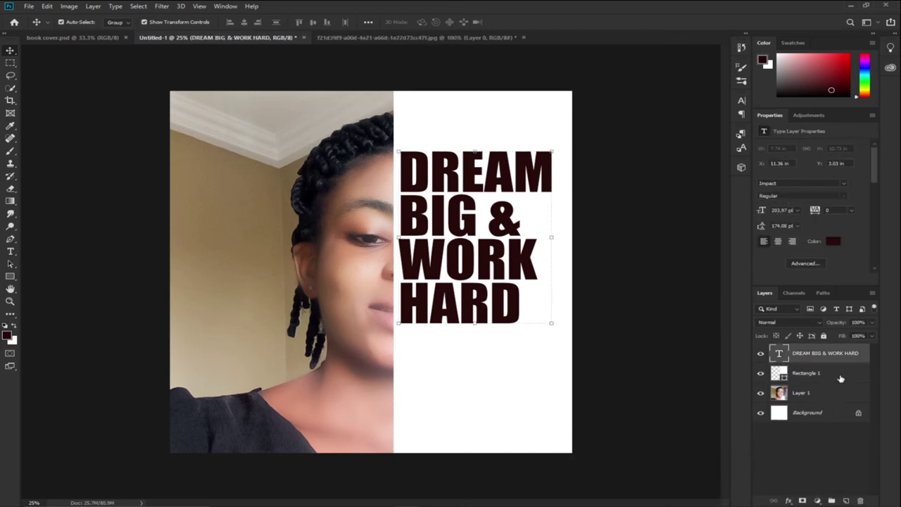
- Check what the white rectangle and the title layers each contribute by hiding and showing them in turn
left_click(835, 377)
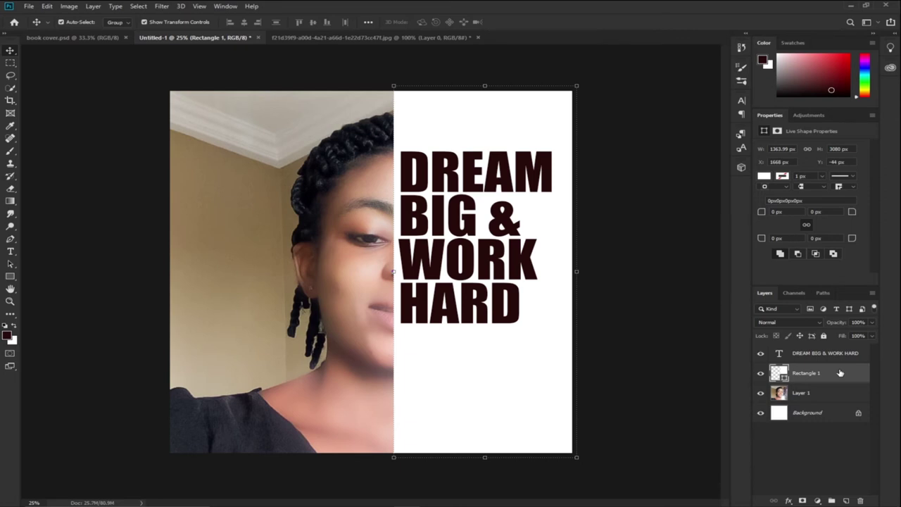
left_click(760, 375)
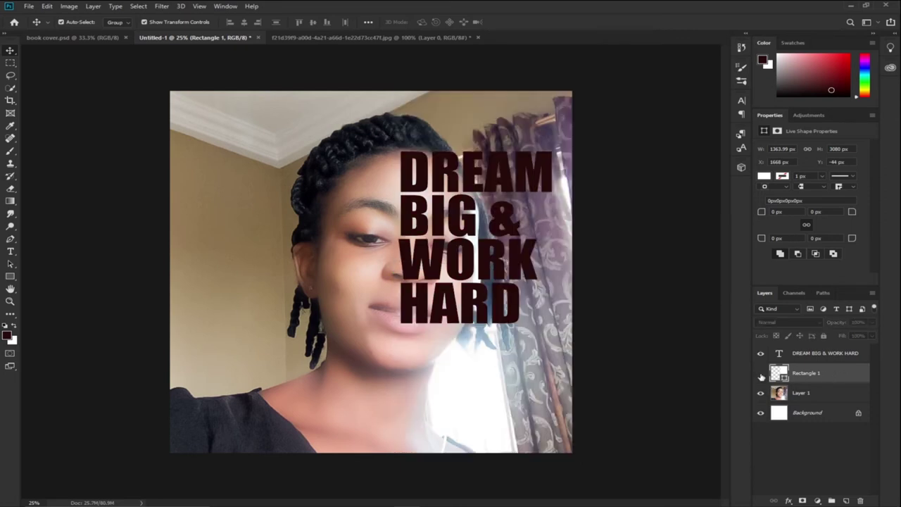
left_click(760, 375)
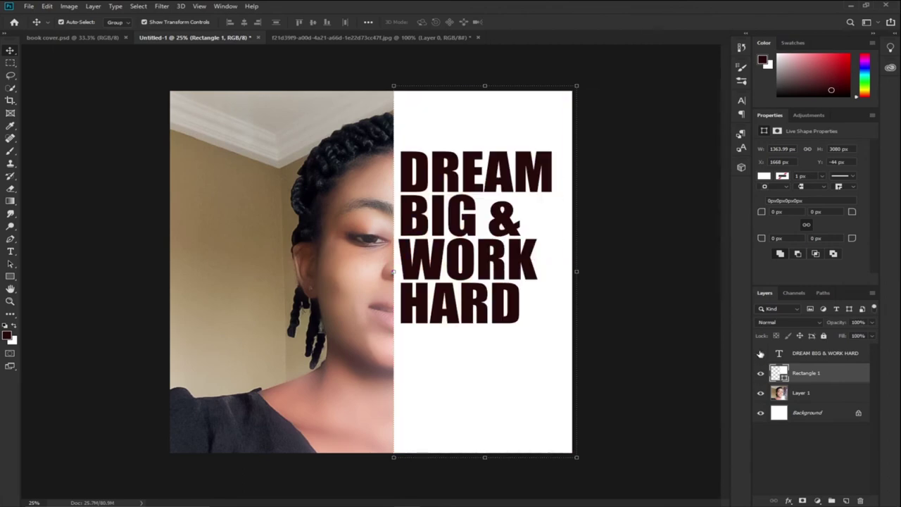
left_click(760, 353)
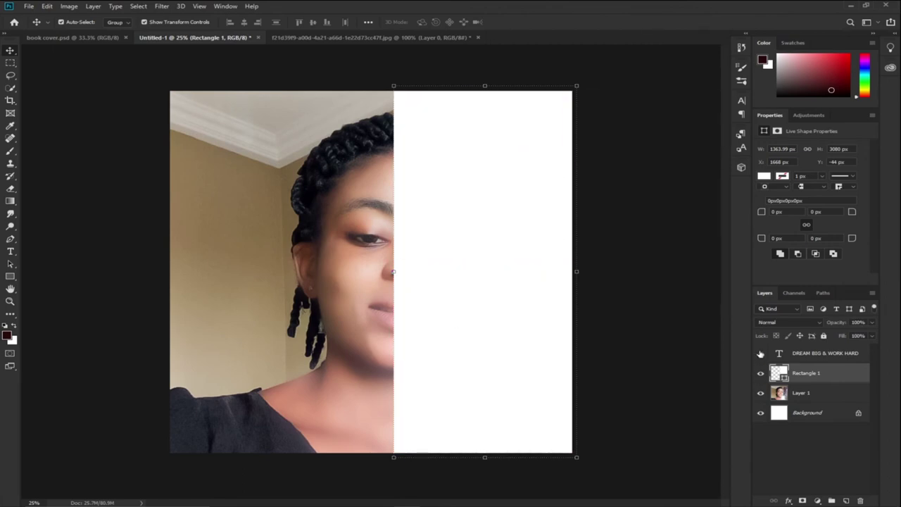
left_click(825, 359)
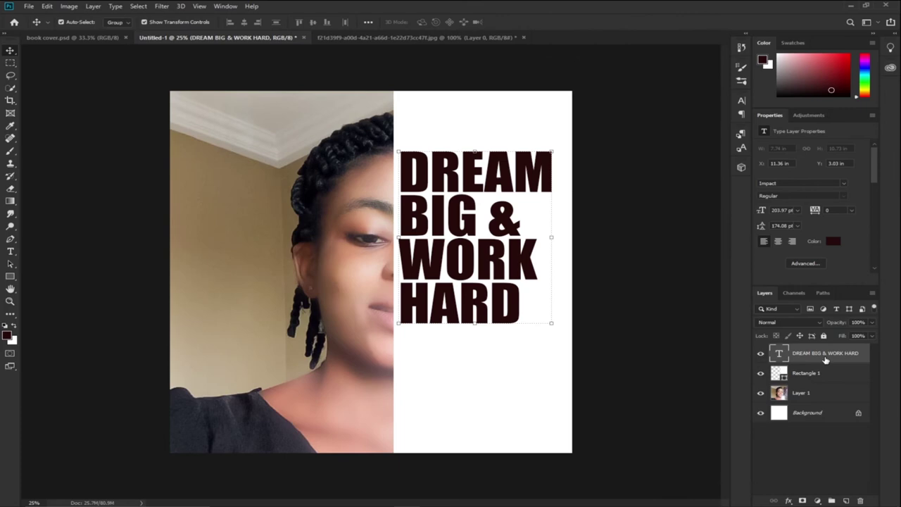
- In the title layer's blending options, set Fill Opacity to 0% and Knockout to Shallow
right_click(863, 361)
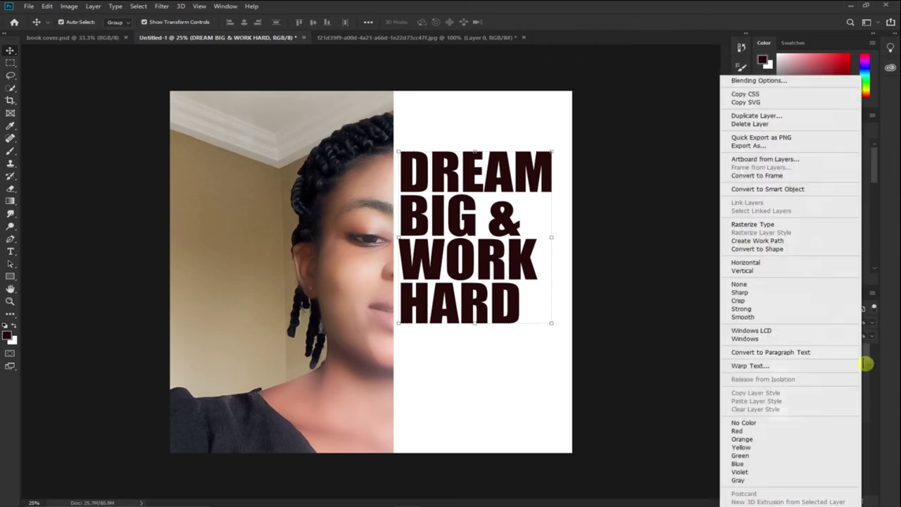
left_click(786, 82)
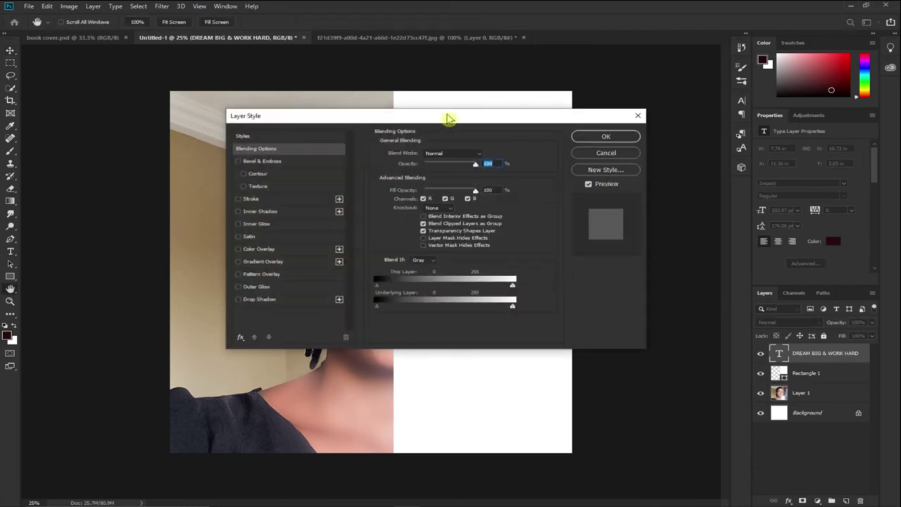
left_click_drag(447, 118, 526, 112)
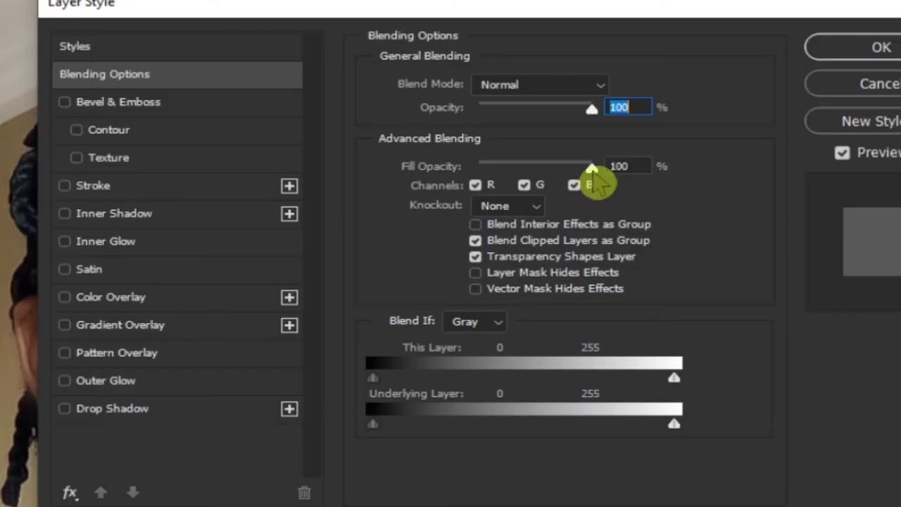
left_click_drag(592, 171, 463, 173)
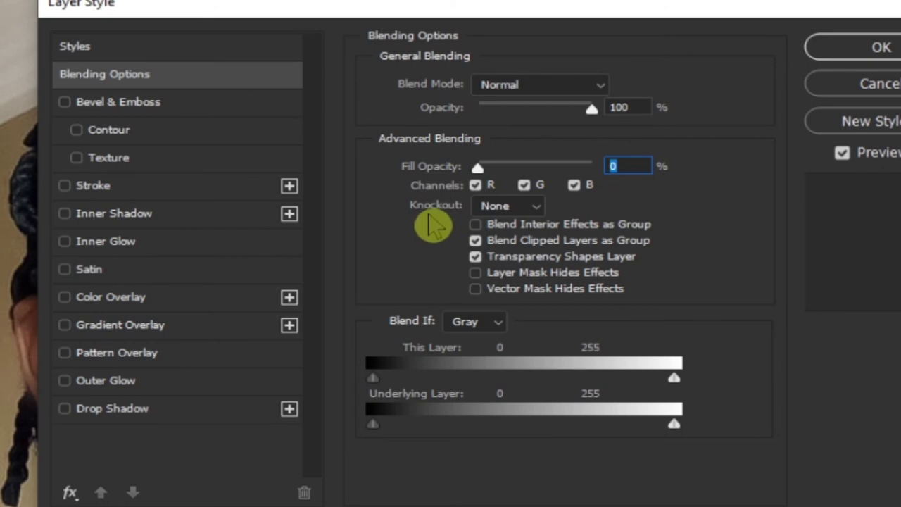
left_click(535, 210)
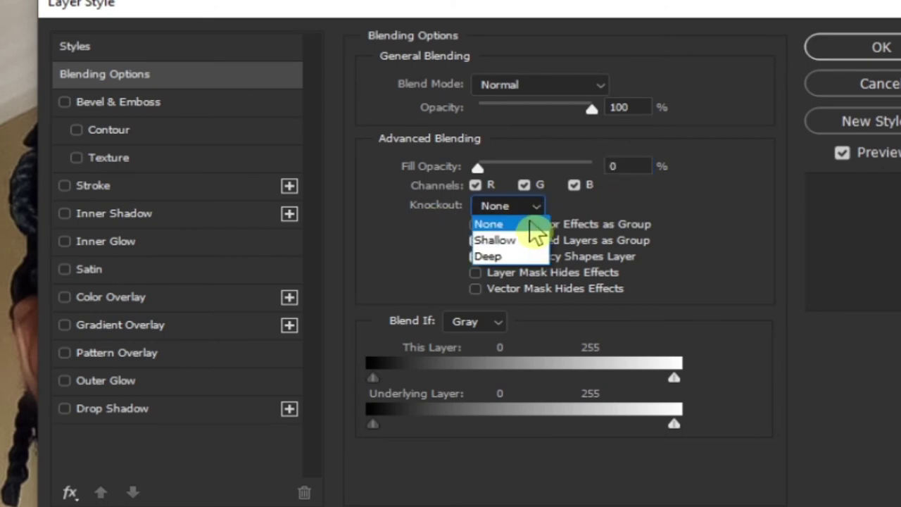
left_click(514, 238)
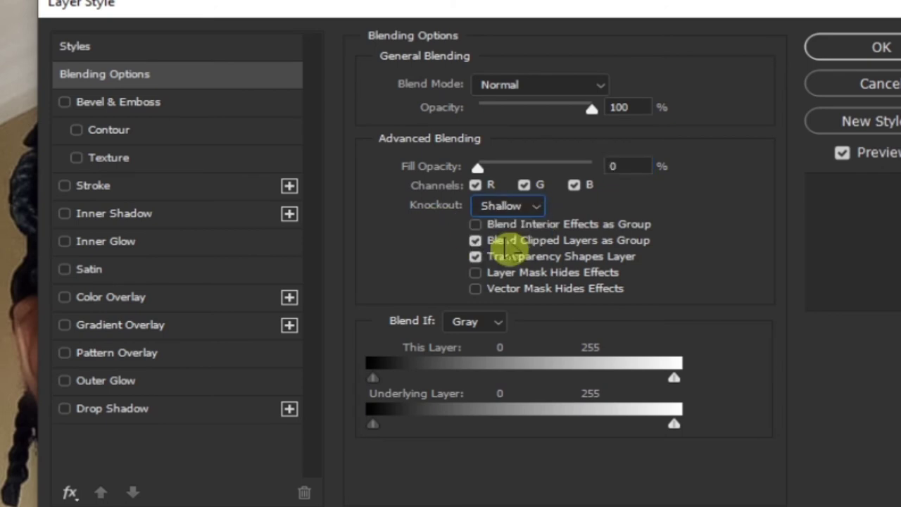
left_click(825, 49)
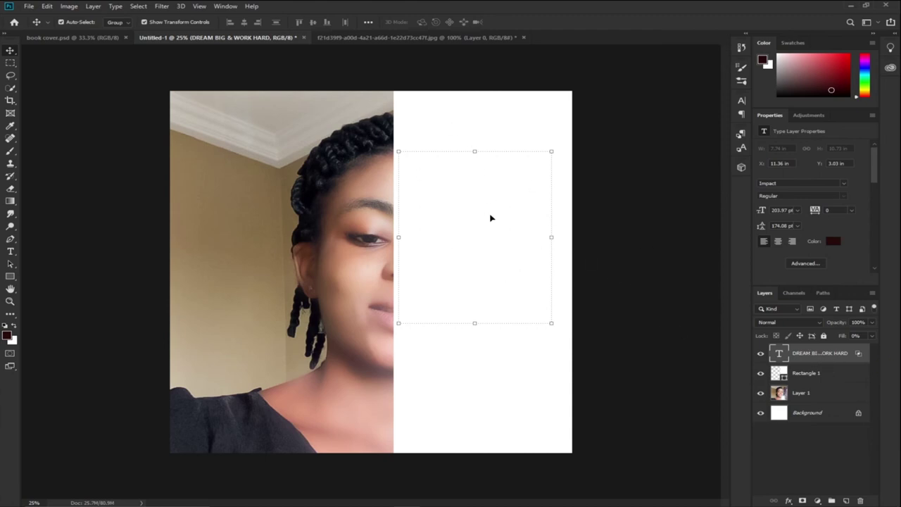
left_click(827, 376)
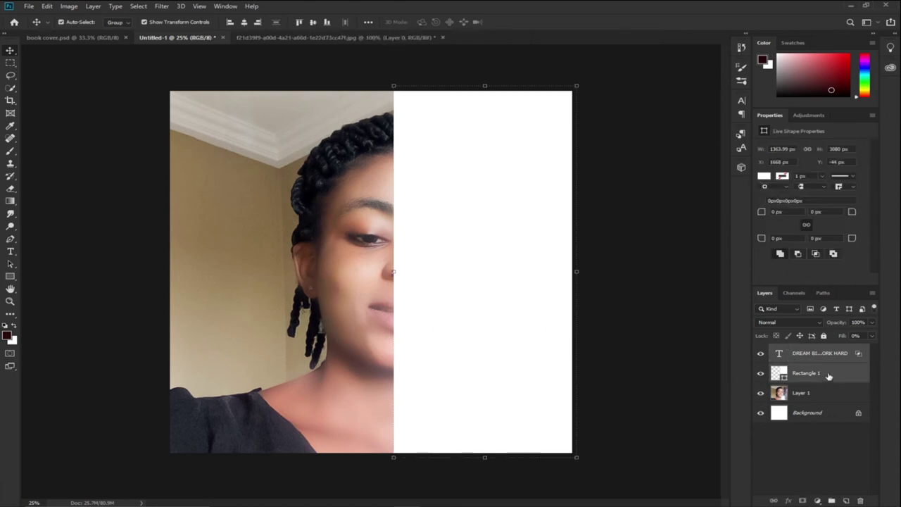
key("ctrl+g")
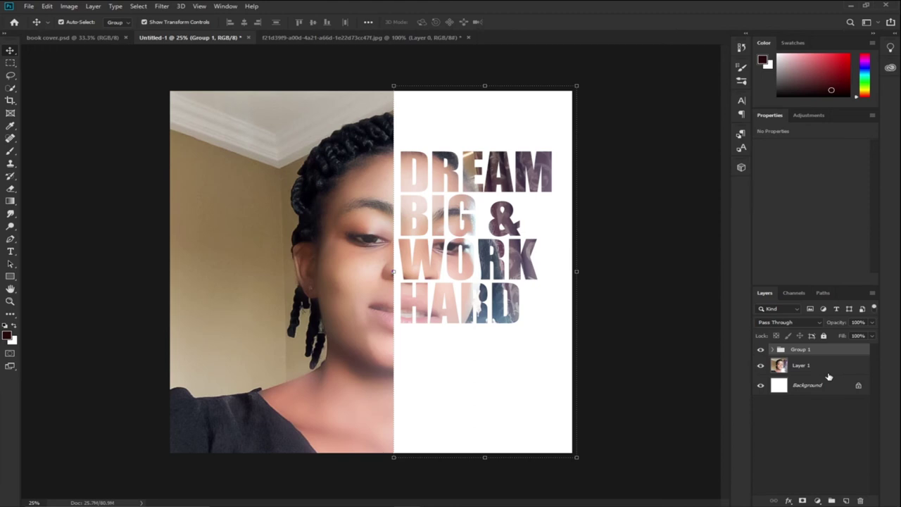
key("ctrl+z")
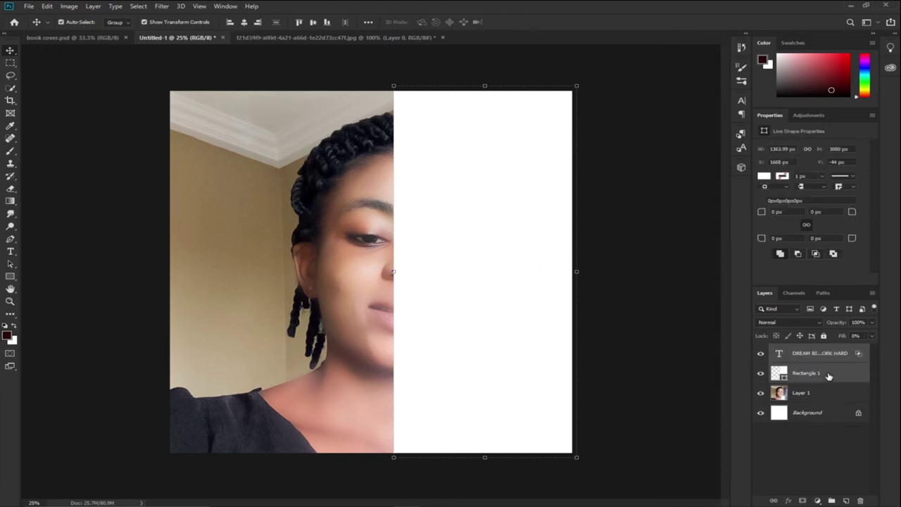
left_click(786, 453)
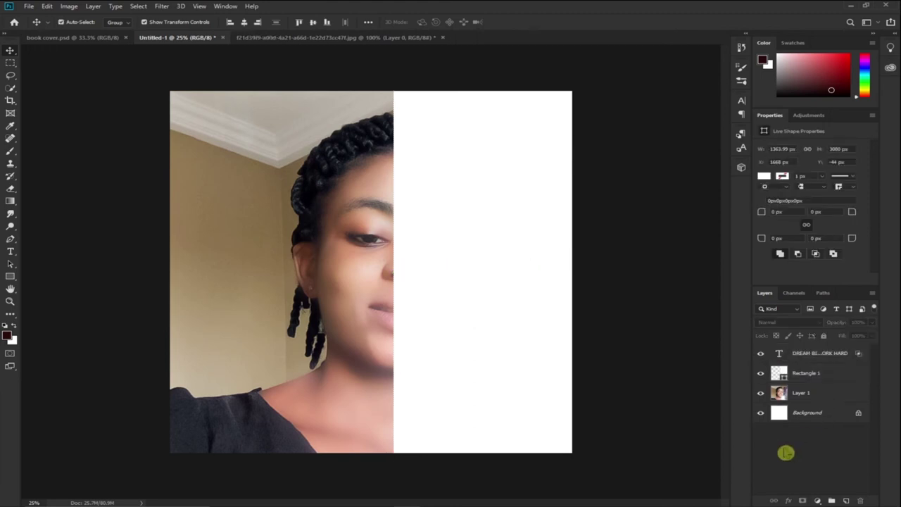
- Group the title layer with the Rectangle 1 layer so the portrait shows through the letters
left_click(832, 361)
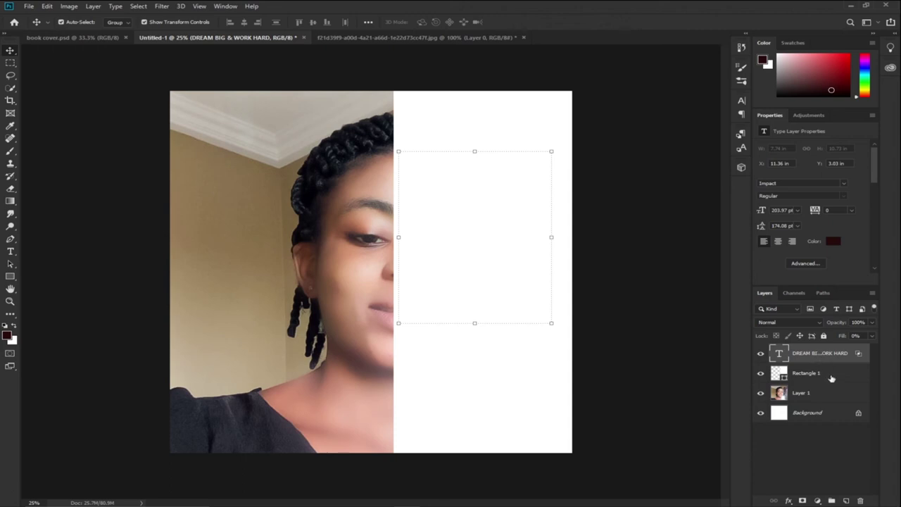
left_click(835, 379)
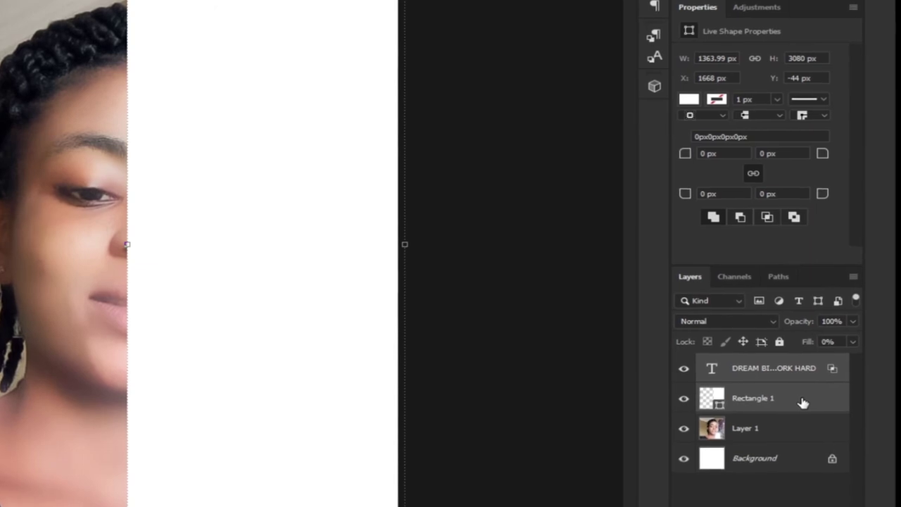
key("ctrl+g")
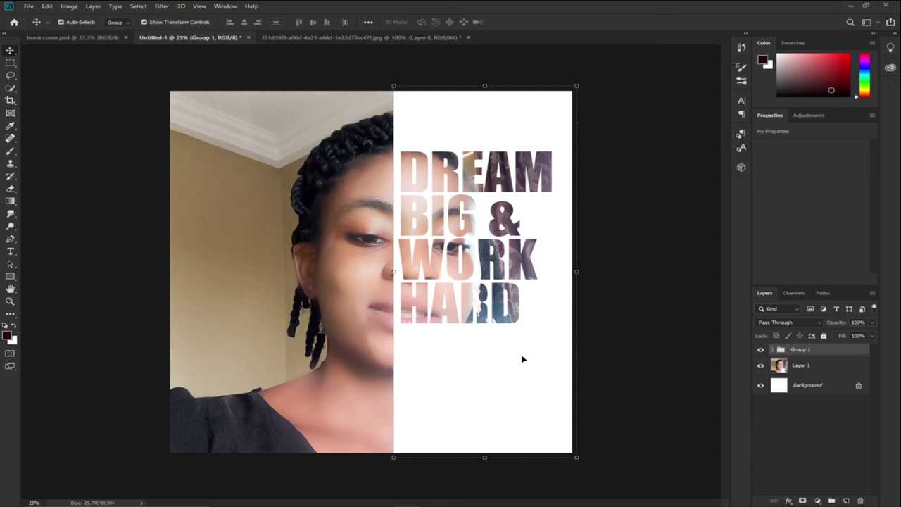
left_click(664, 389)
- Check the frame in book cover.psd and draw a rectangle of about 2852 by 2884 px just inside the new cover's edges
left_click(98, 44)
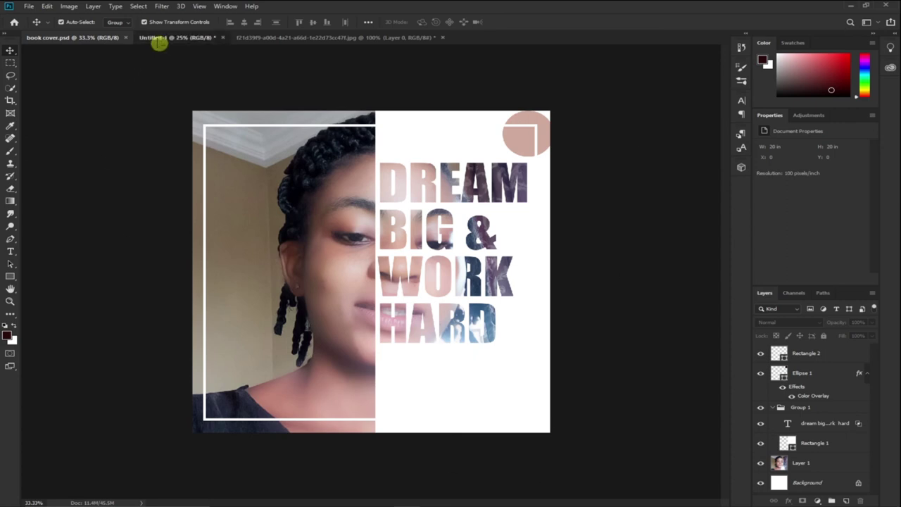
left_click(158, 38)
left_click_drag(16, 281, 46, 282)
left_click_drag(178, 97, 564, 442)
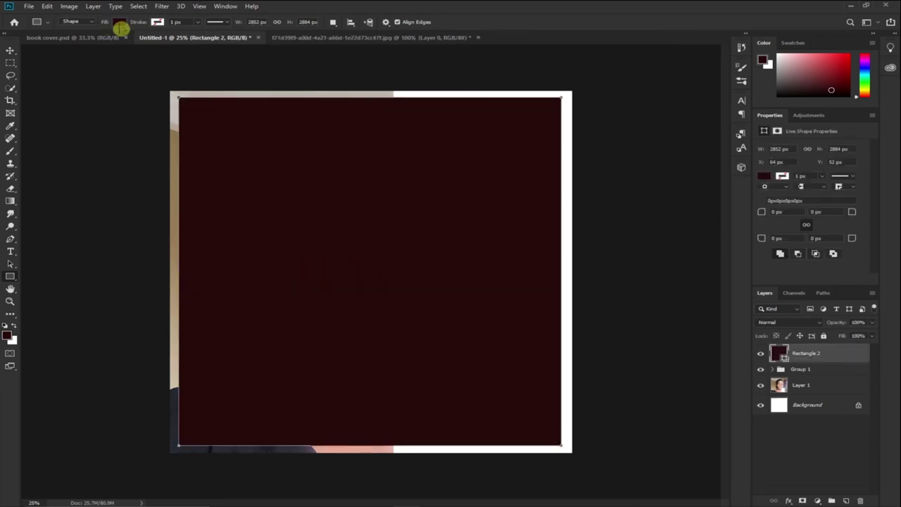
- Remove the new rectangle's fill and give it a white stroke
left_click(119, 23)
left_click(73, 40)
left_click(157, 22)
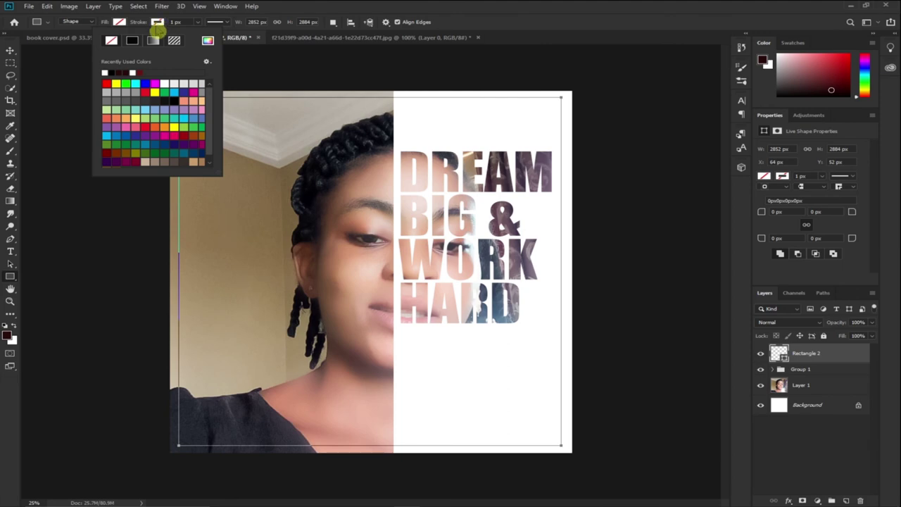
left_click(107, 73)
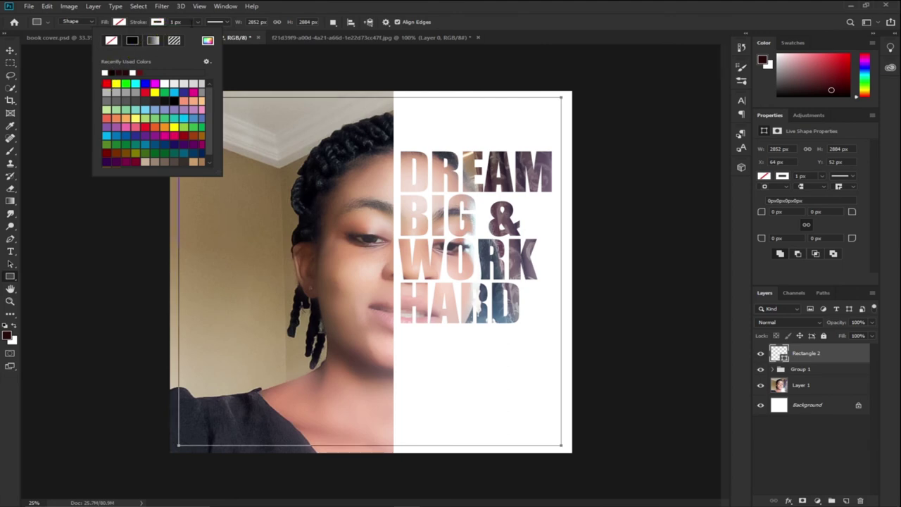
- Thicken the rectangle's white stroke into a clearly visible frame line and deselect the shape
left_click(197, 21)
left_click_drag(198, 33, 205, 40)
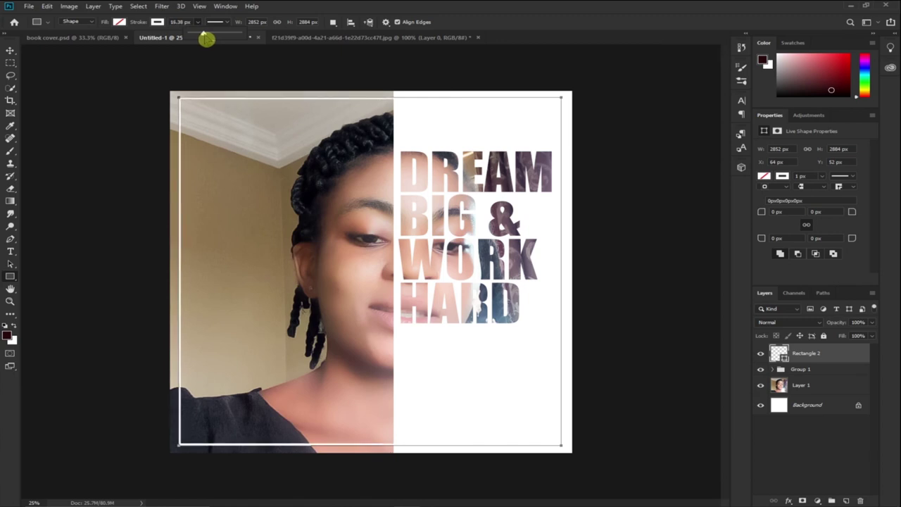
left_click_drag(205, 39, 192, 35)
left_click(10, 51)
left_click(81, 157)
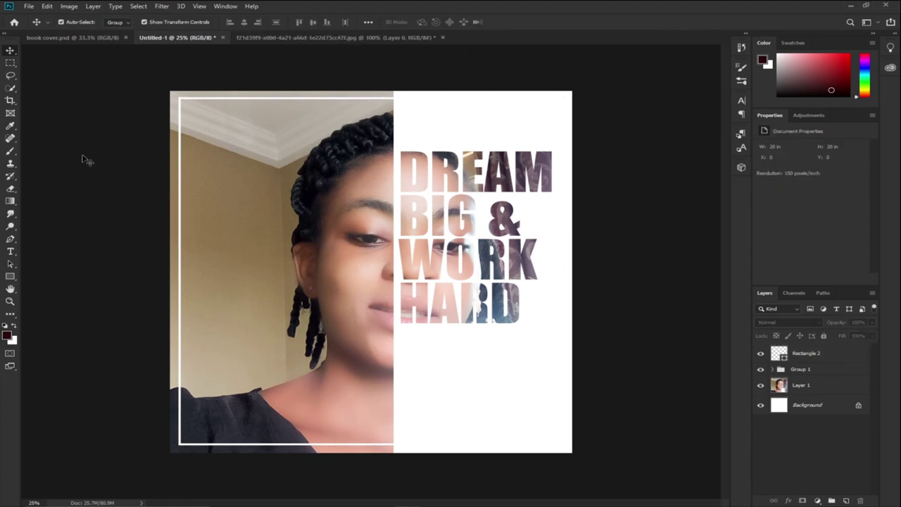
- Draw a circle of about 664 by 664 px as in book cover.psd and place it overhanging the new cover's upper-right corner
left_click(63, 39)
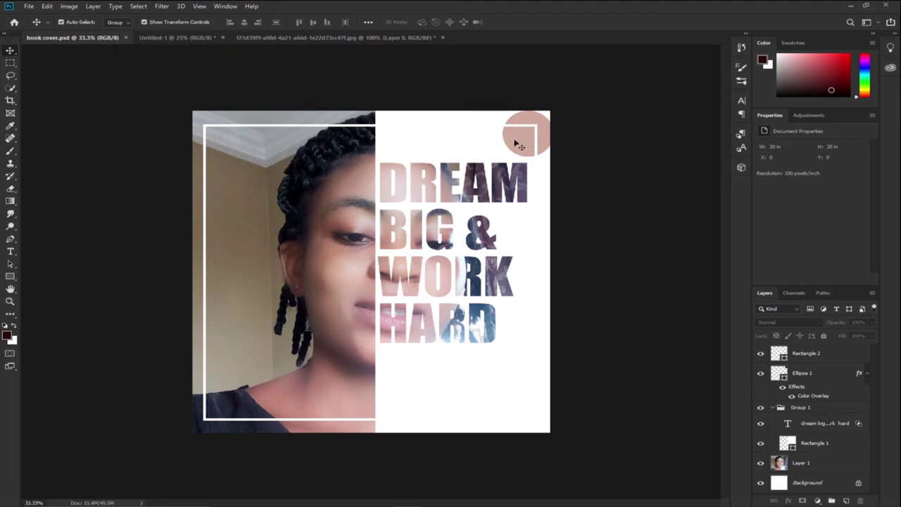
left_click(178, 37)
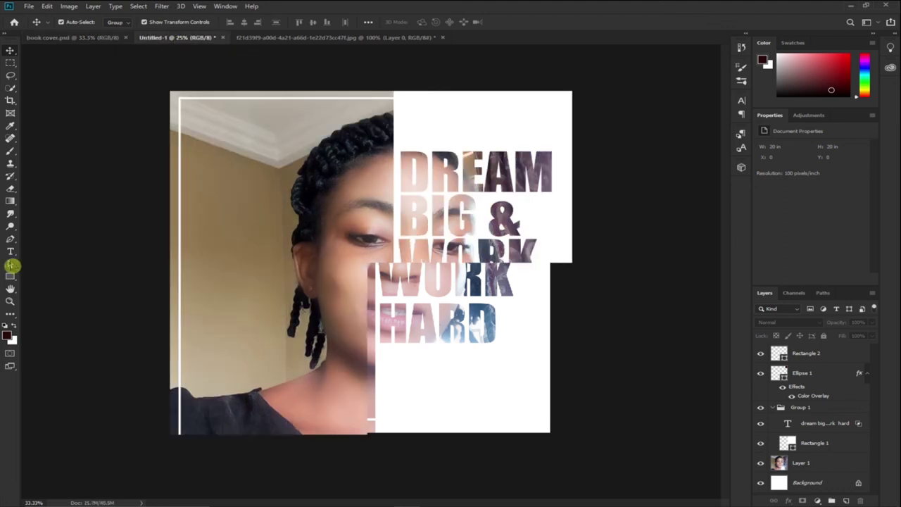
left_click(11, 278)
left_click(11, 280)
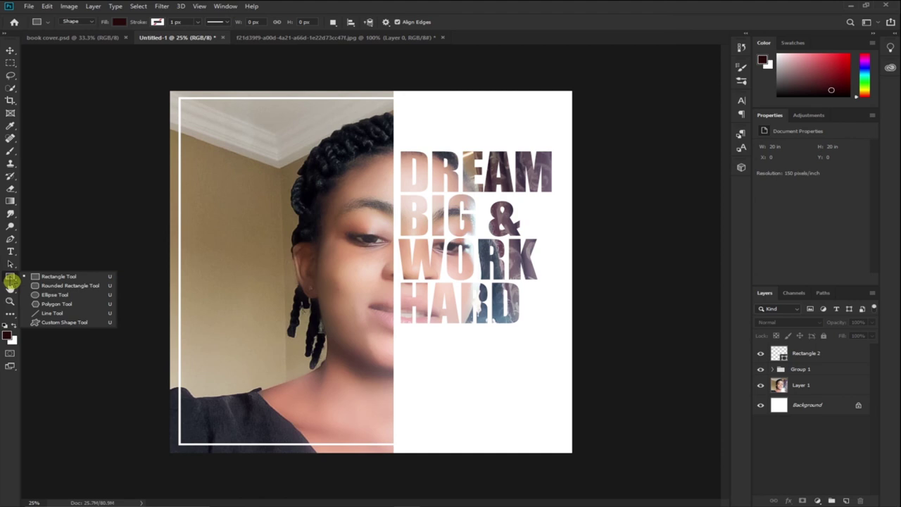
left_click(67, 296)
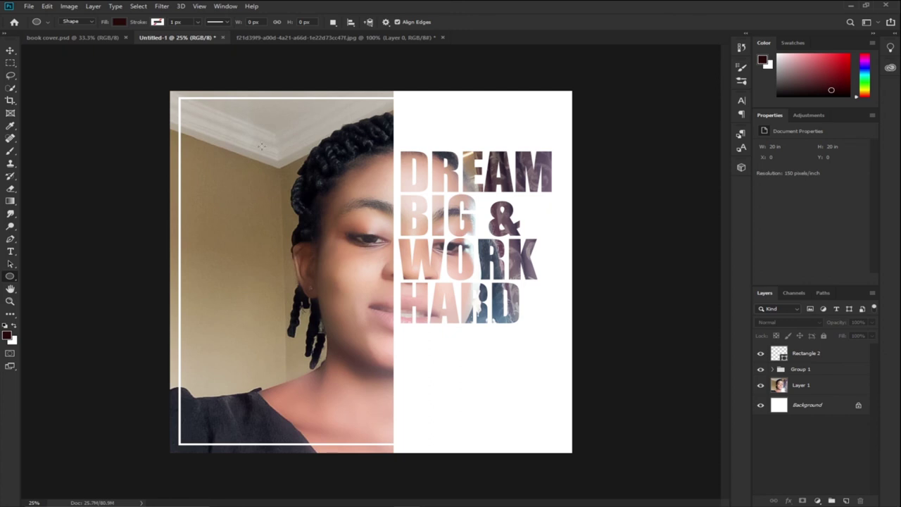
left_click_drag(261, 146, 350, 227)
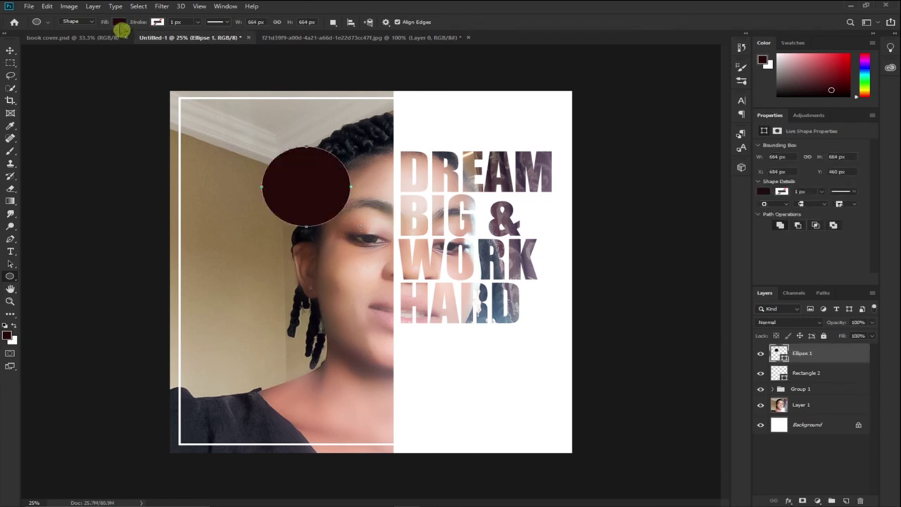
left_click(10, 51)
left_click_drag(308, 224, 535, 119)
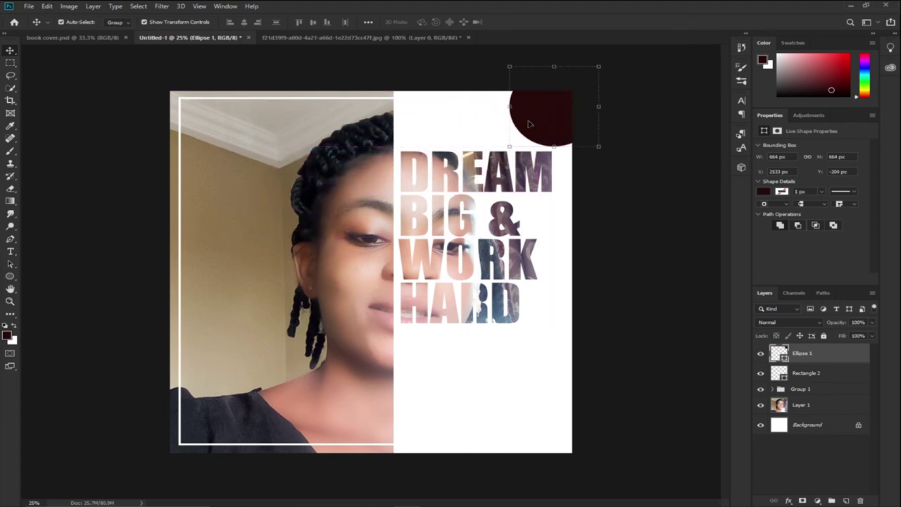
- Add a Color Overlay to the circle using the peach skin tone edc4ab sampled from the portrait's face
double_click(833, 349)
left_click_drag(376, 118, 520, 117)
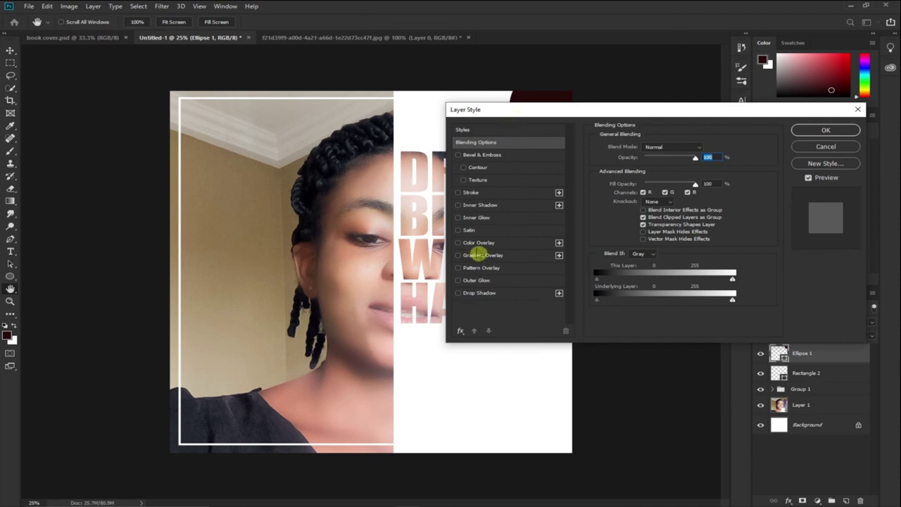
left_click(479, 243)
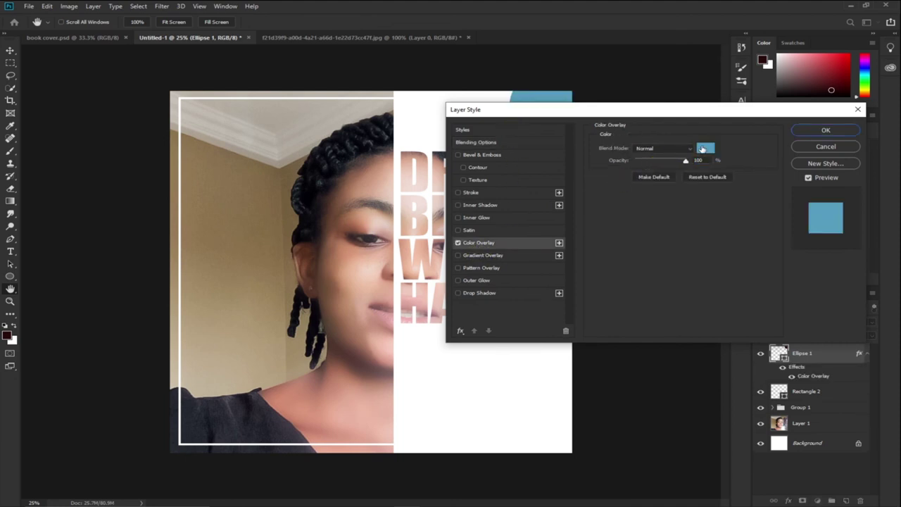
left_click(706, 150)
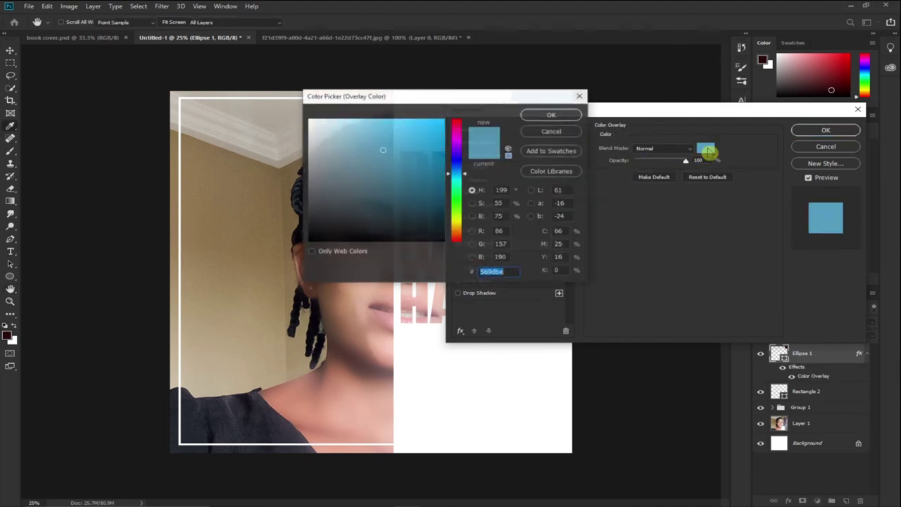
left_click_drag(426, 106, 512, 102)
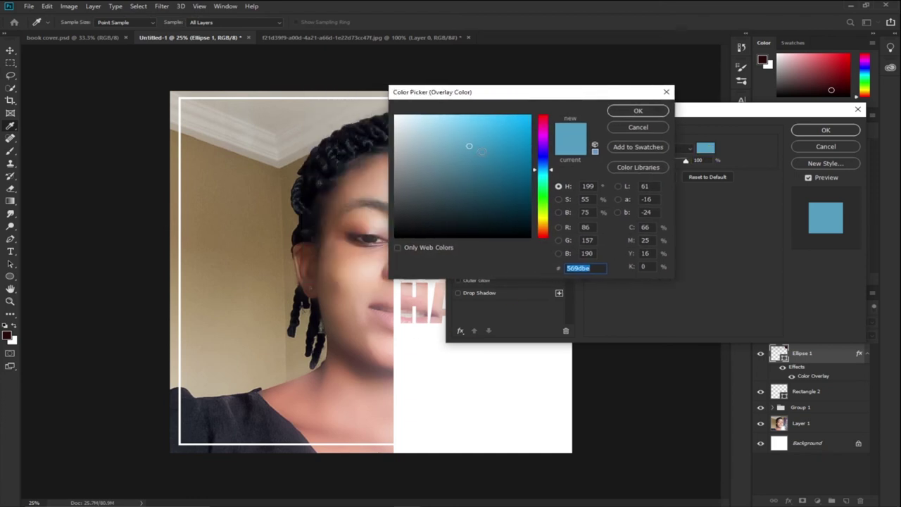
left_click(360, 279)
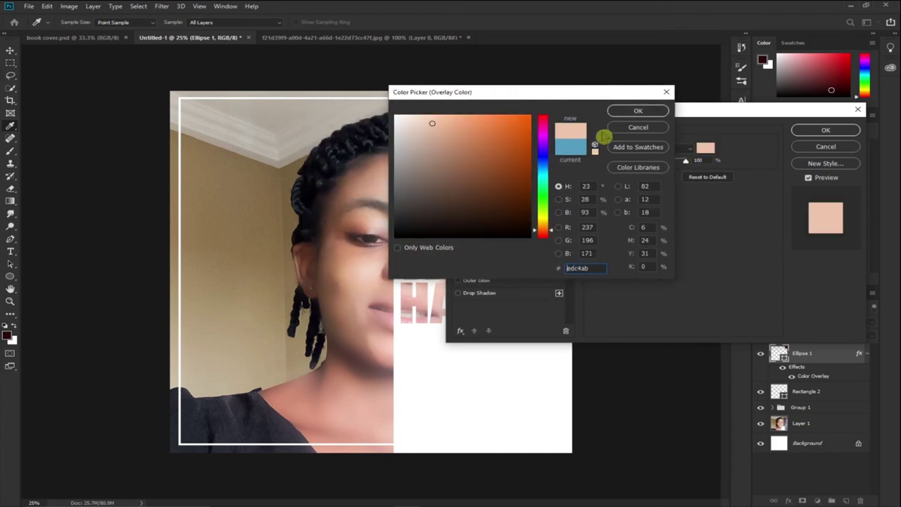
left_click(637, 110)
left_click_drag(597, 113, 335, 229)
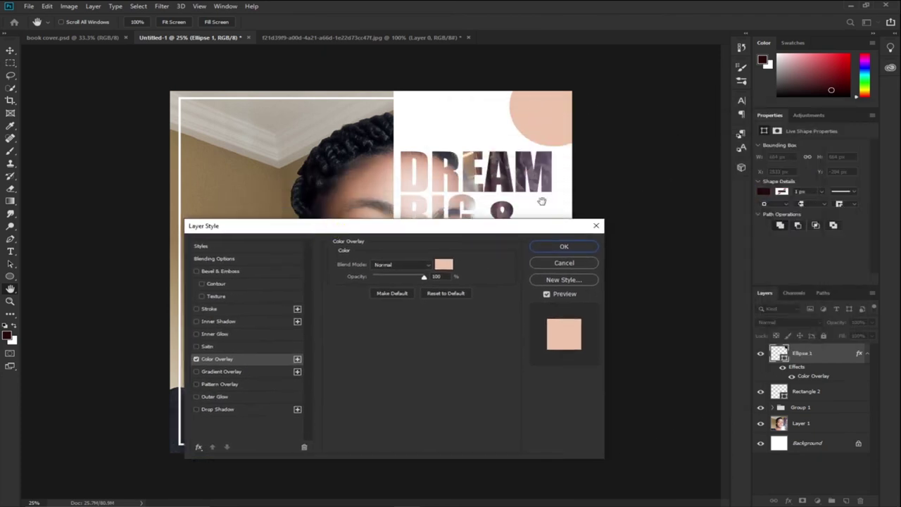
left_click(556, 246)
- Move the Ellipse 1 layer below Rectangle 2 so the white frame crosses the circle as in book cover.psd, and deselect it
left_click_drag(540, 123, 521, 125)
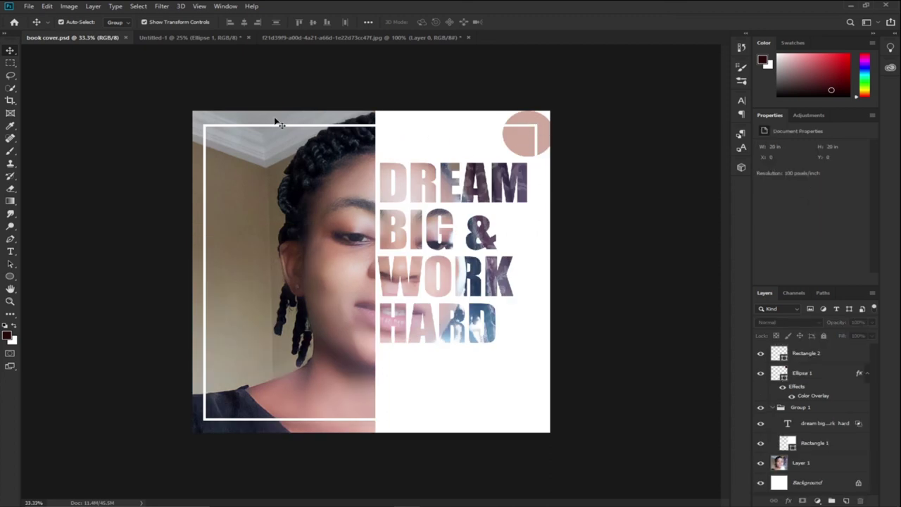
left_click(194, 40)
left_click_drag(839, 359, 840, 400)
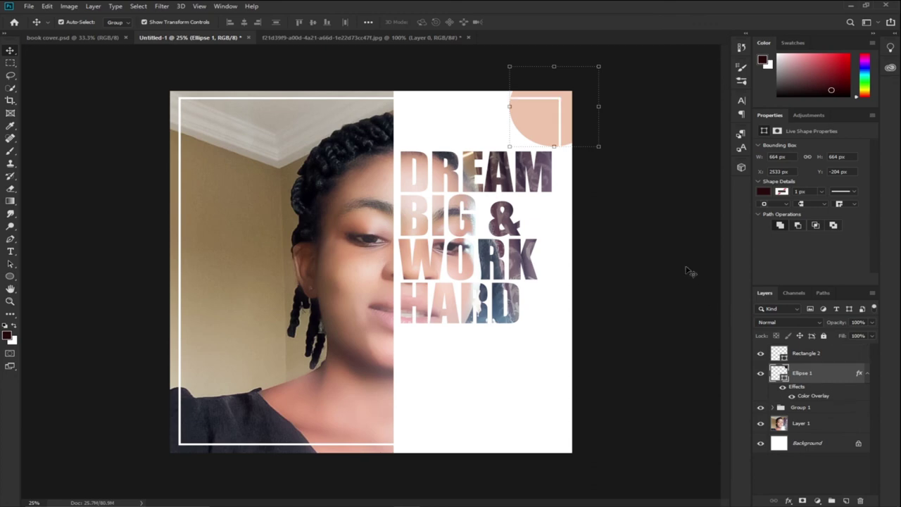
left_click(654, 251)
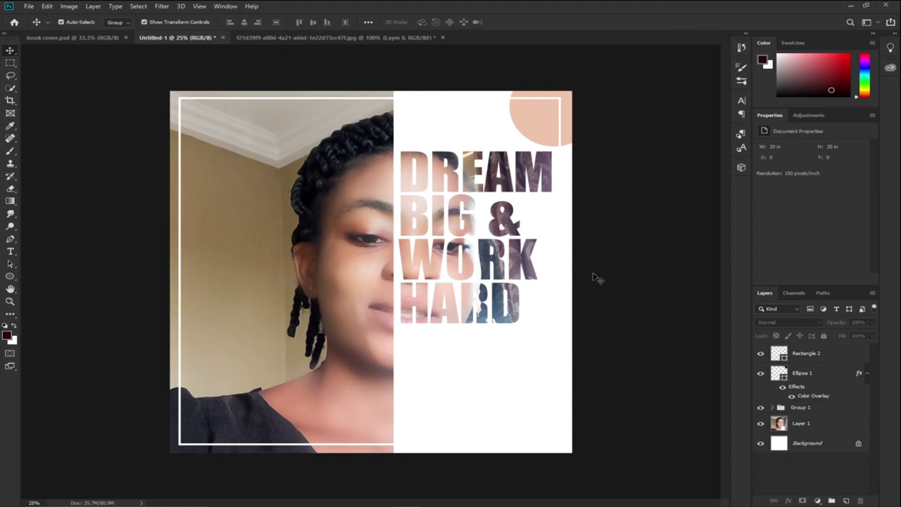
mouse_move(605, 504)
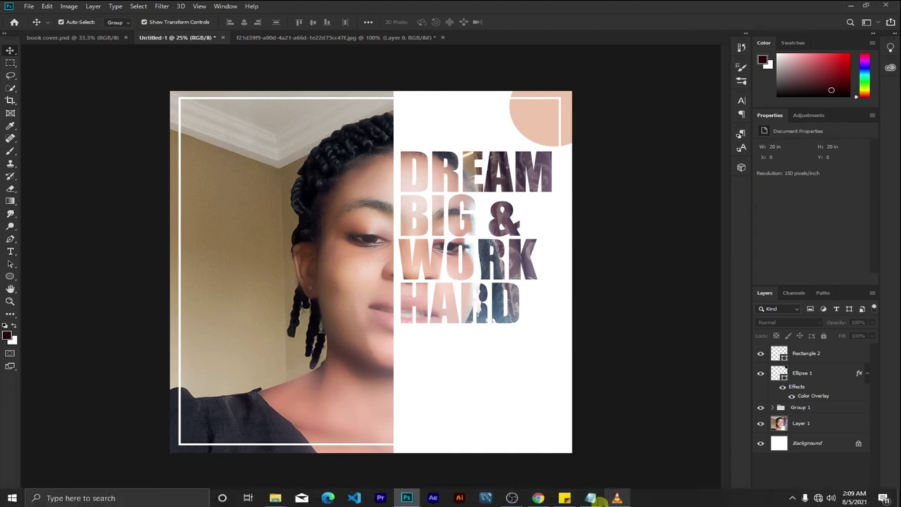